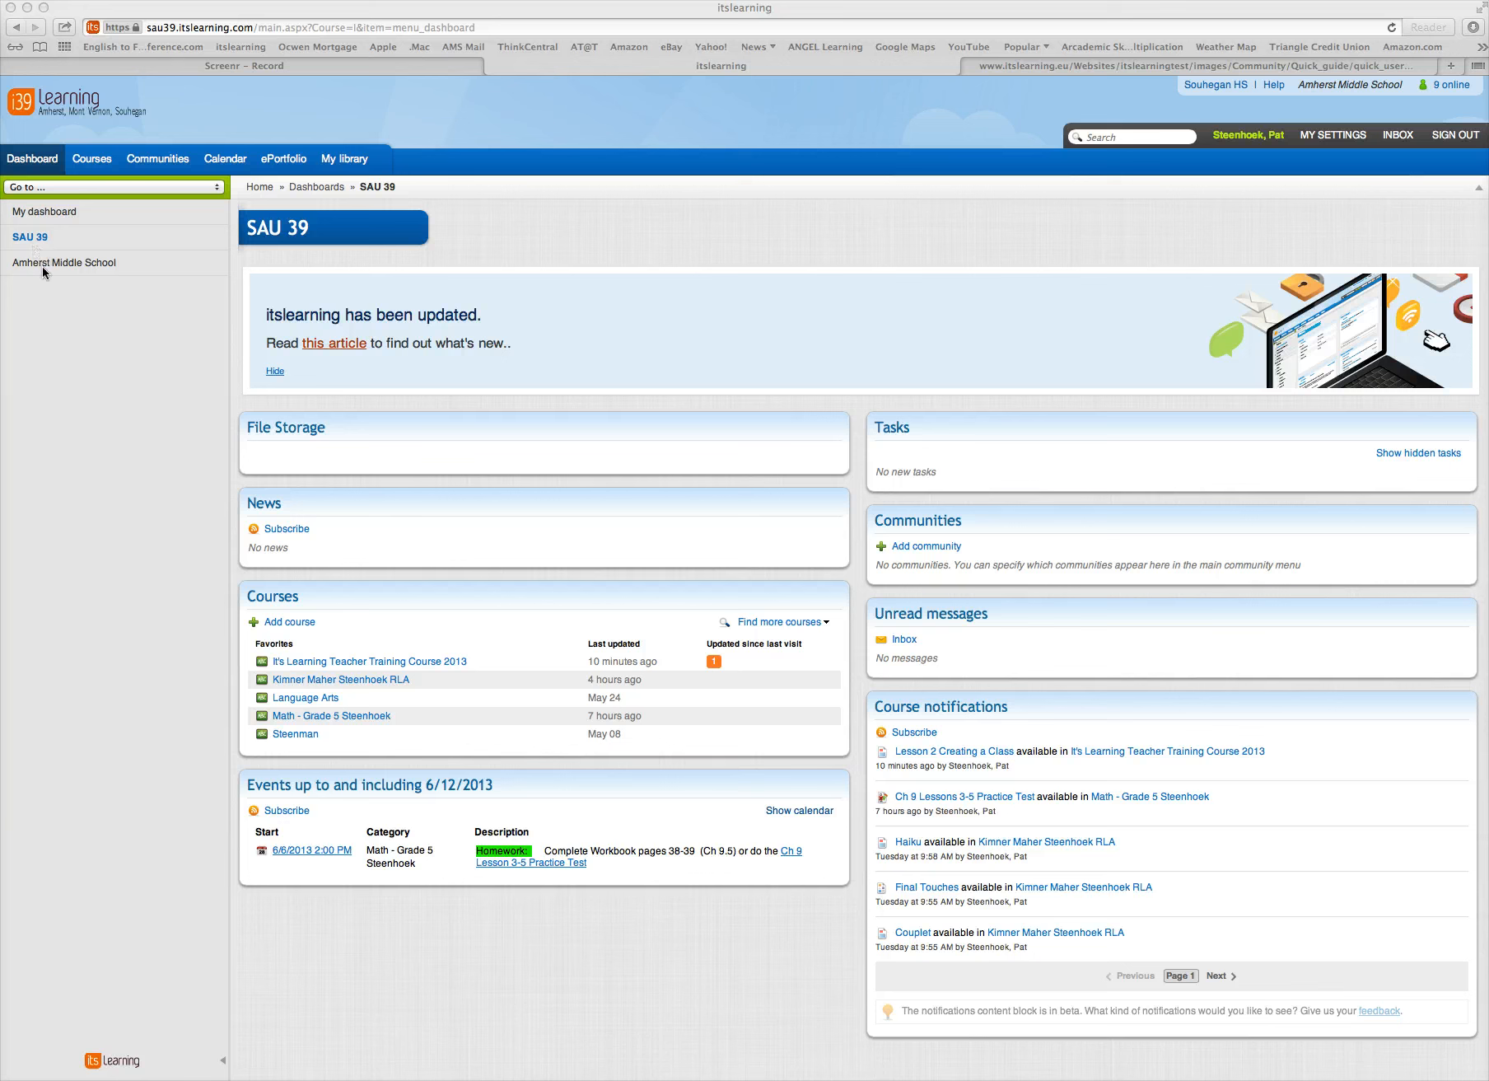
Create a regular course titled "MY Test Course" and save it
click(42, 266)
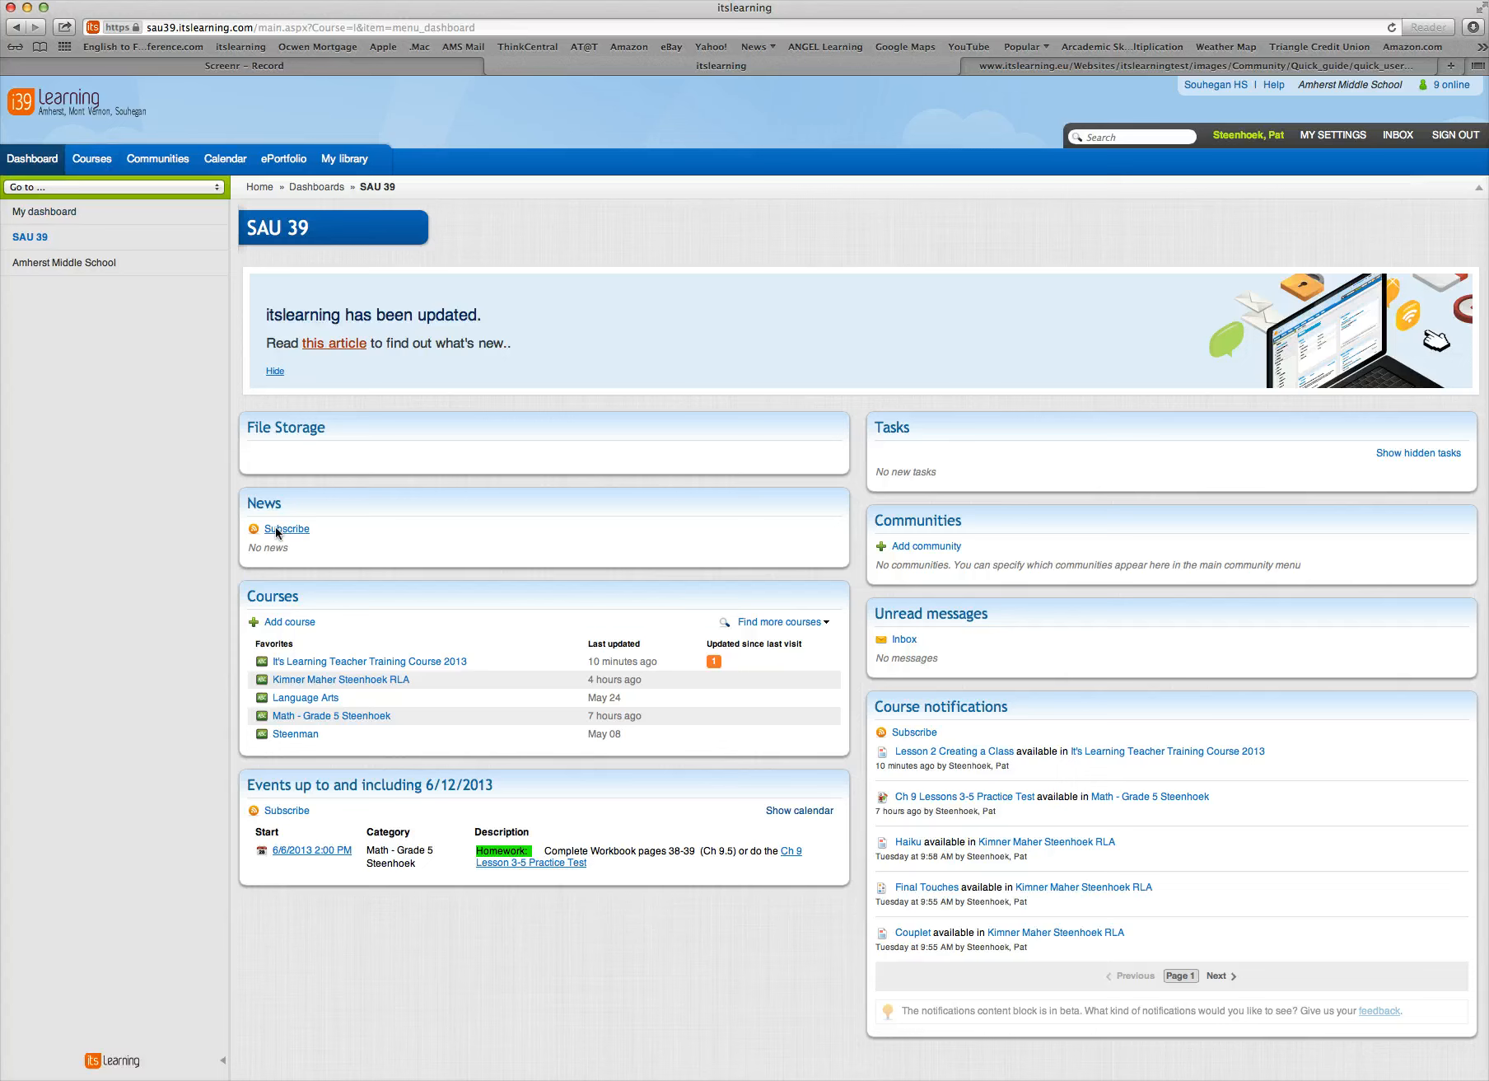
click(304, 623)
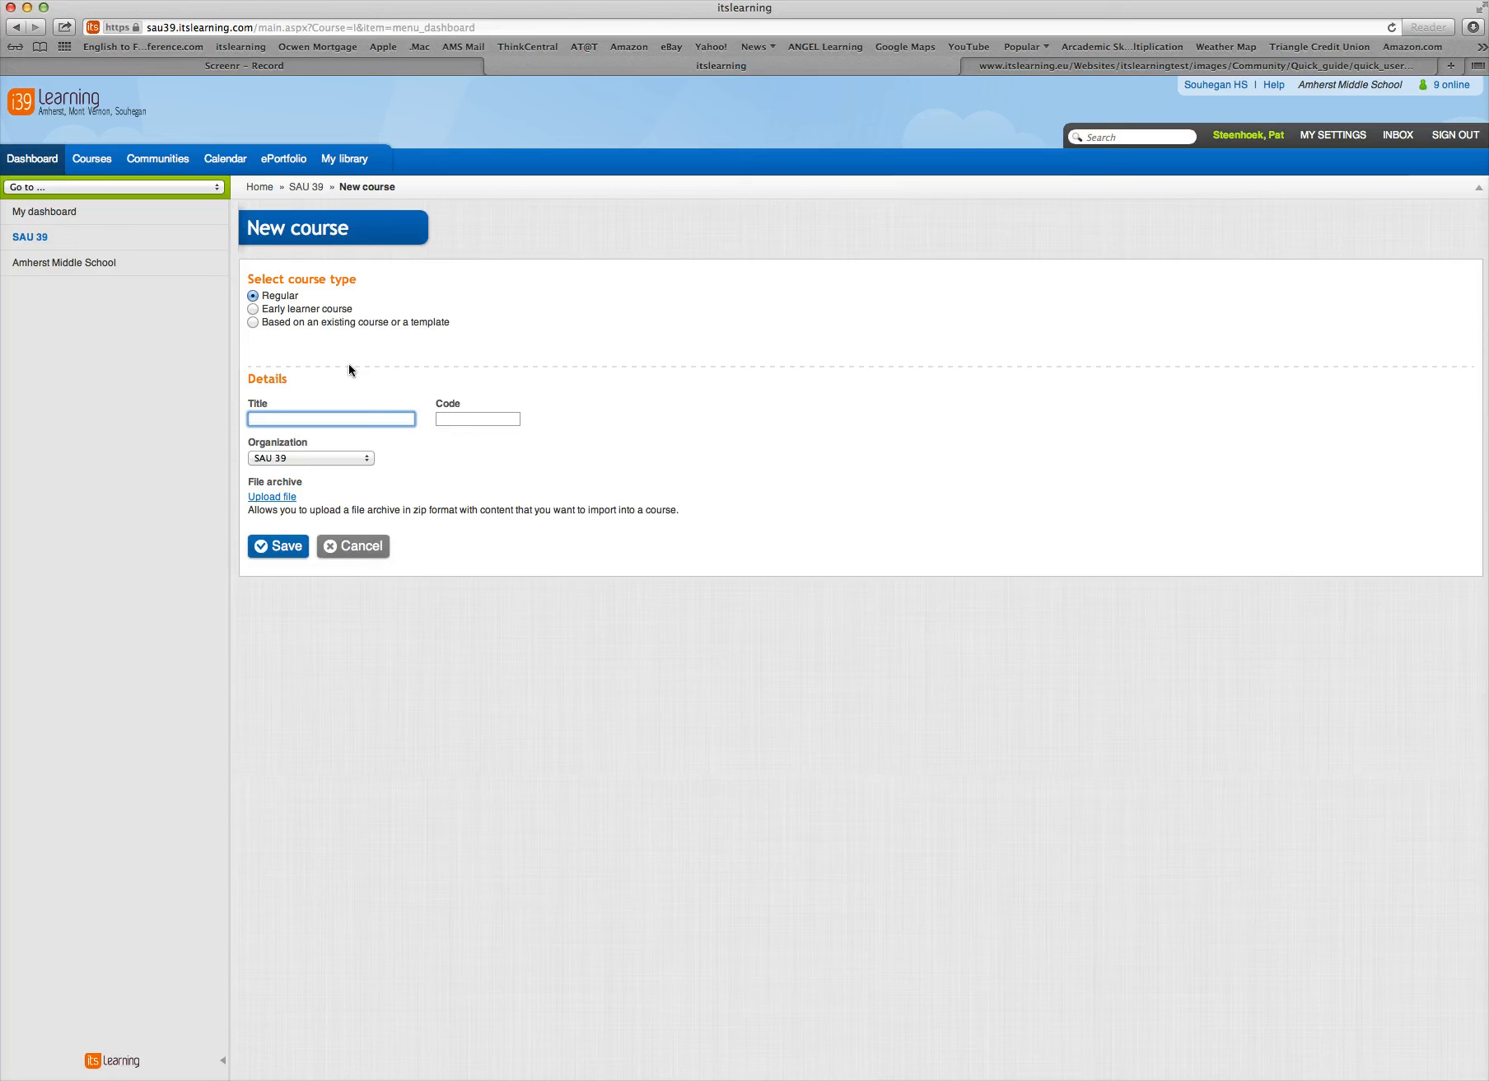
text(MY Test Course)
click(293, 549)
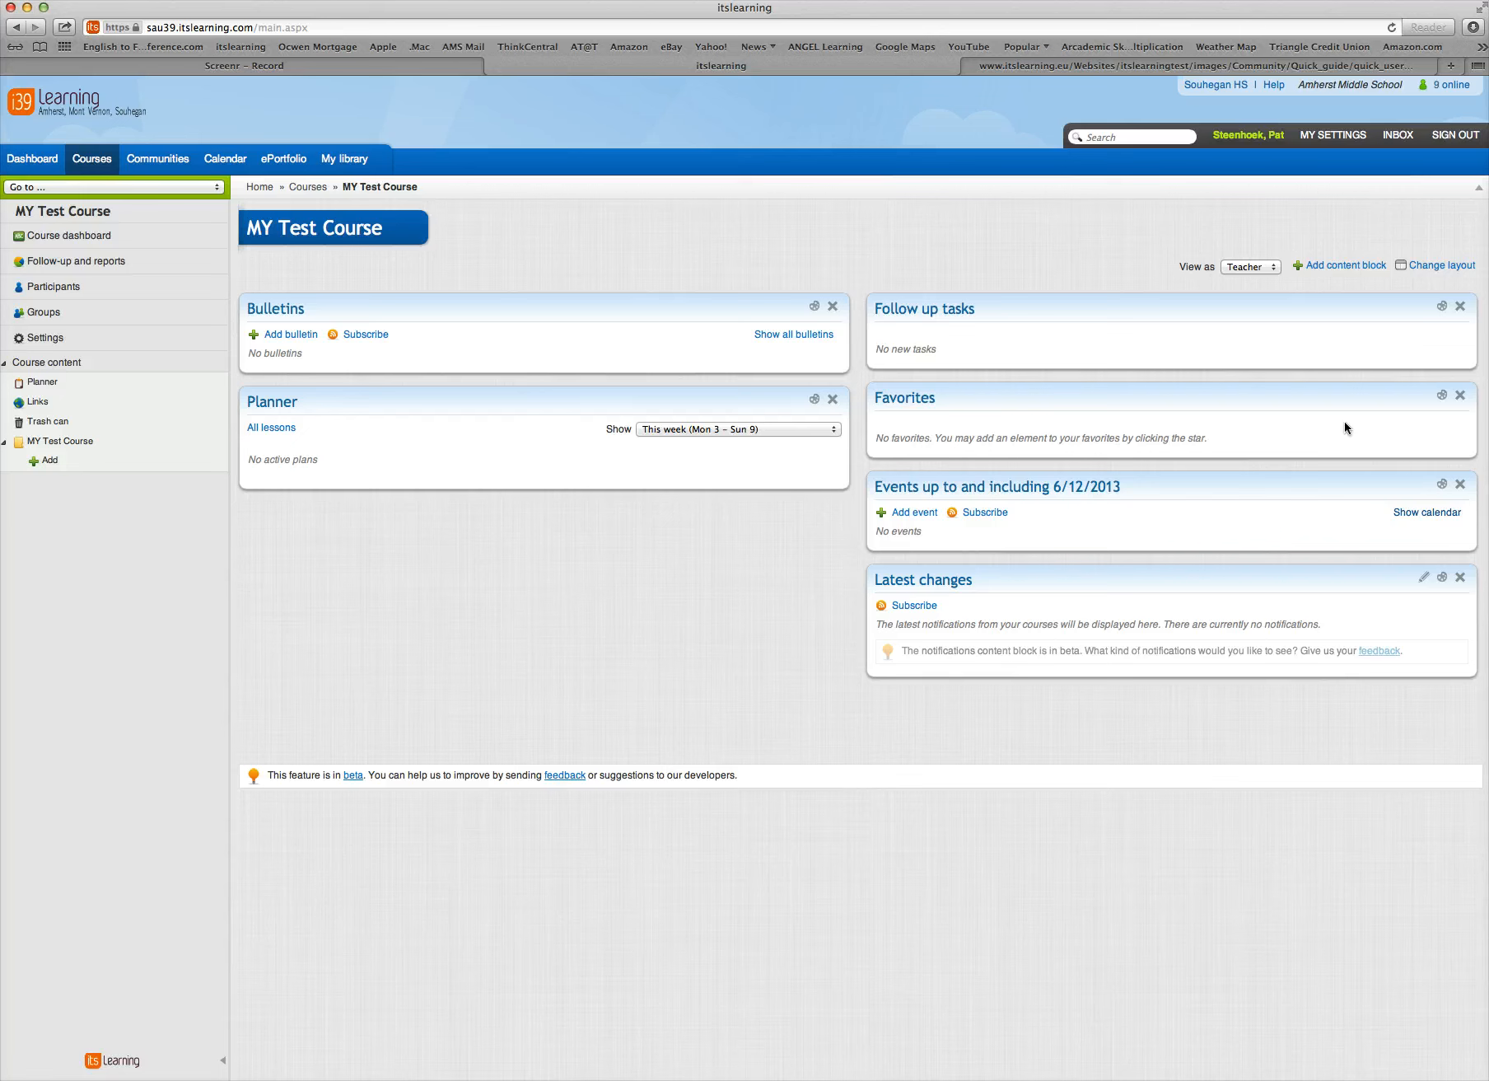
Apply the Wide left layout to the course dashboard, and swap the Planner and Events blocks between the two columns
click(1429, 267)
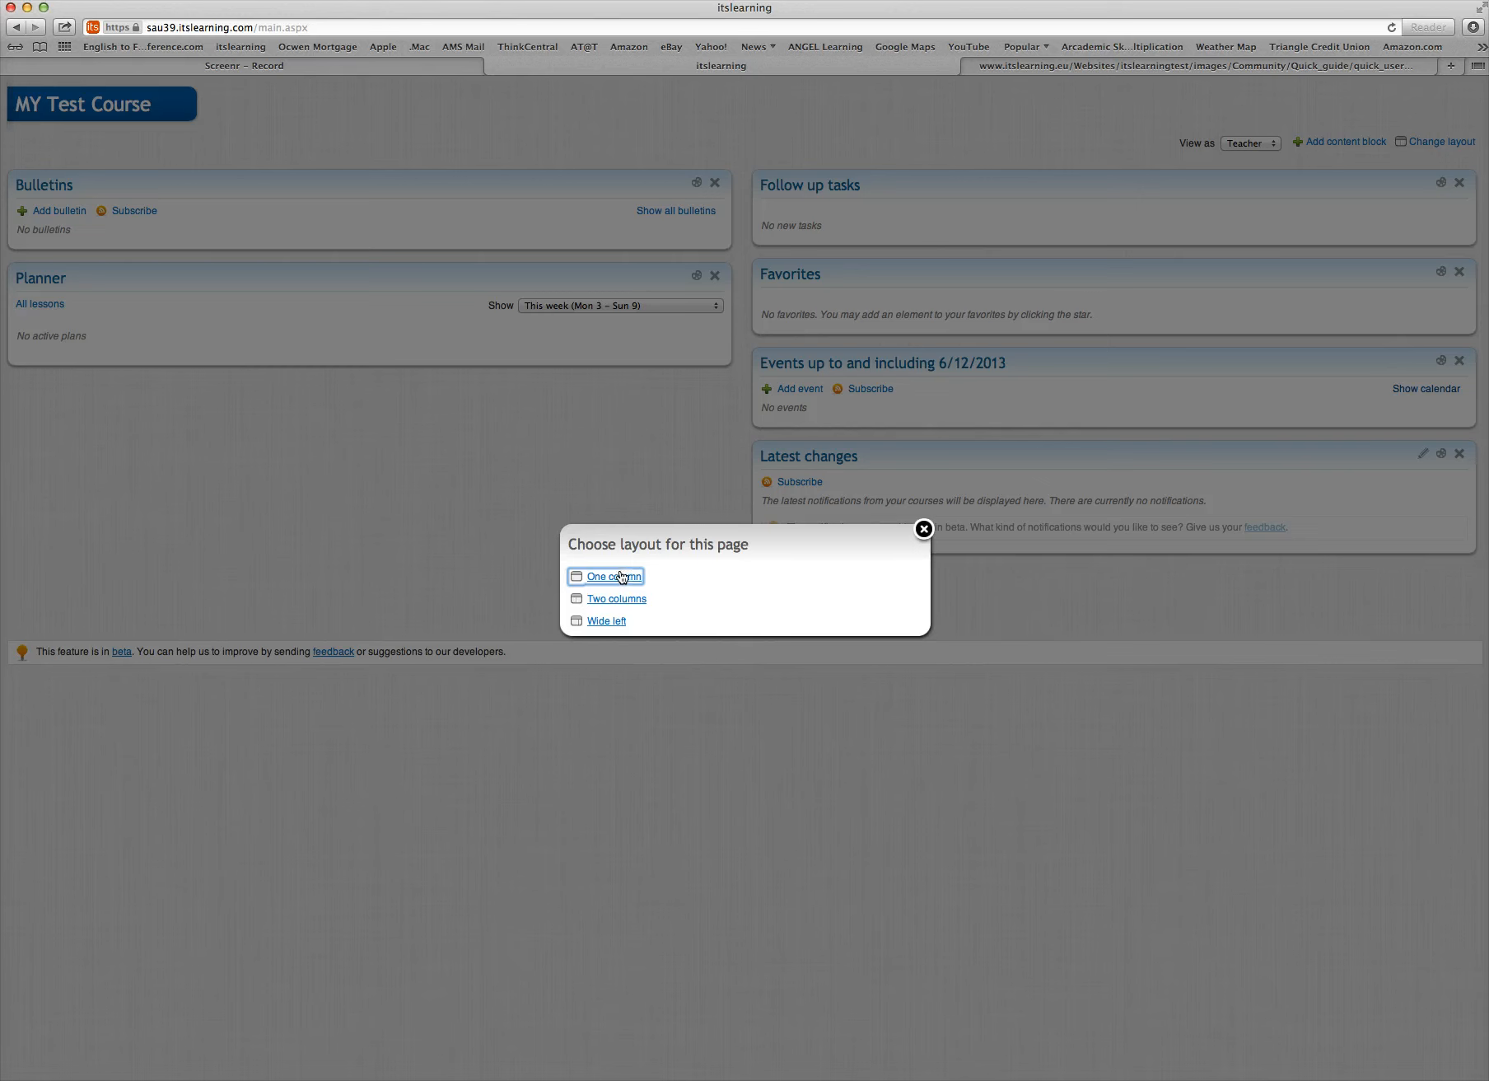
click(618, 622)
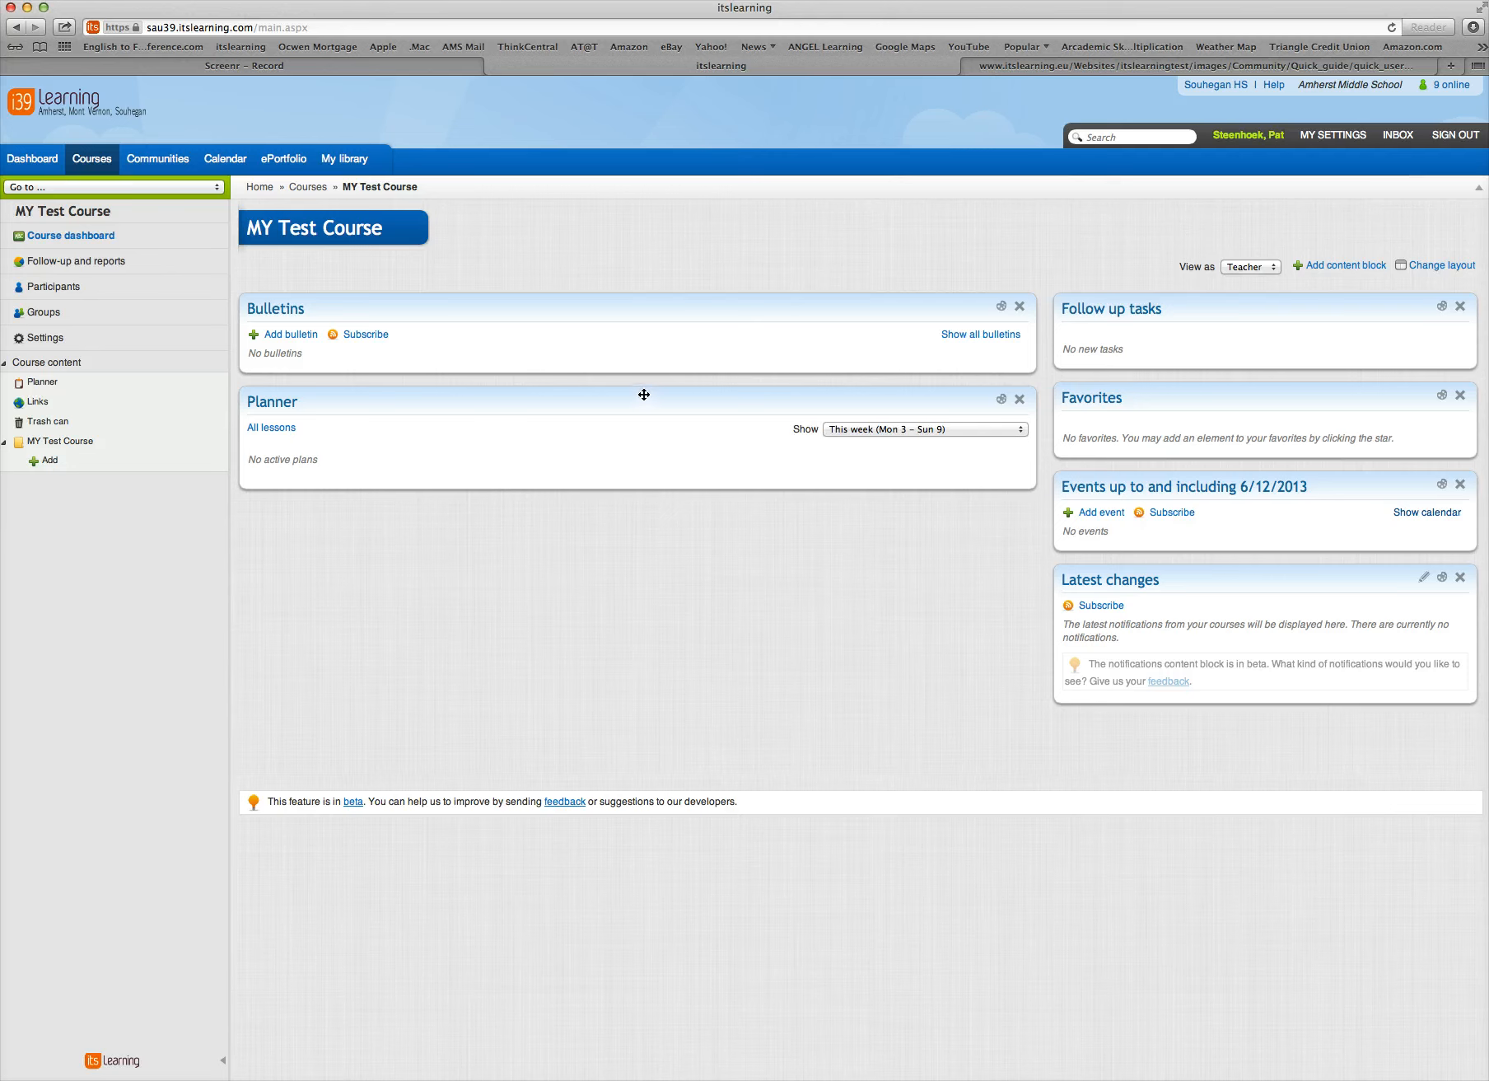
drag(644, 396, 1177, 578)
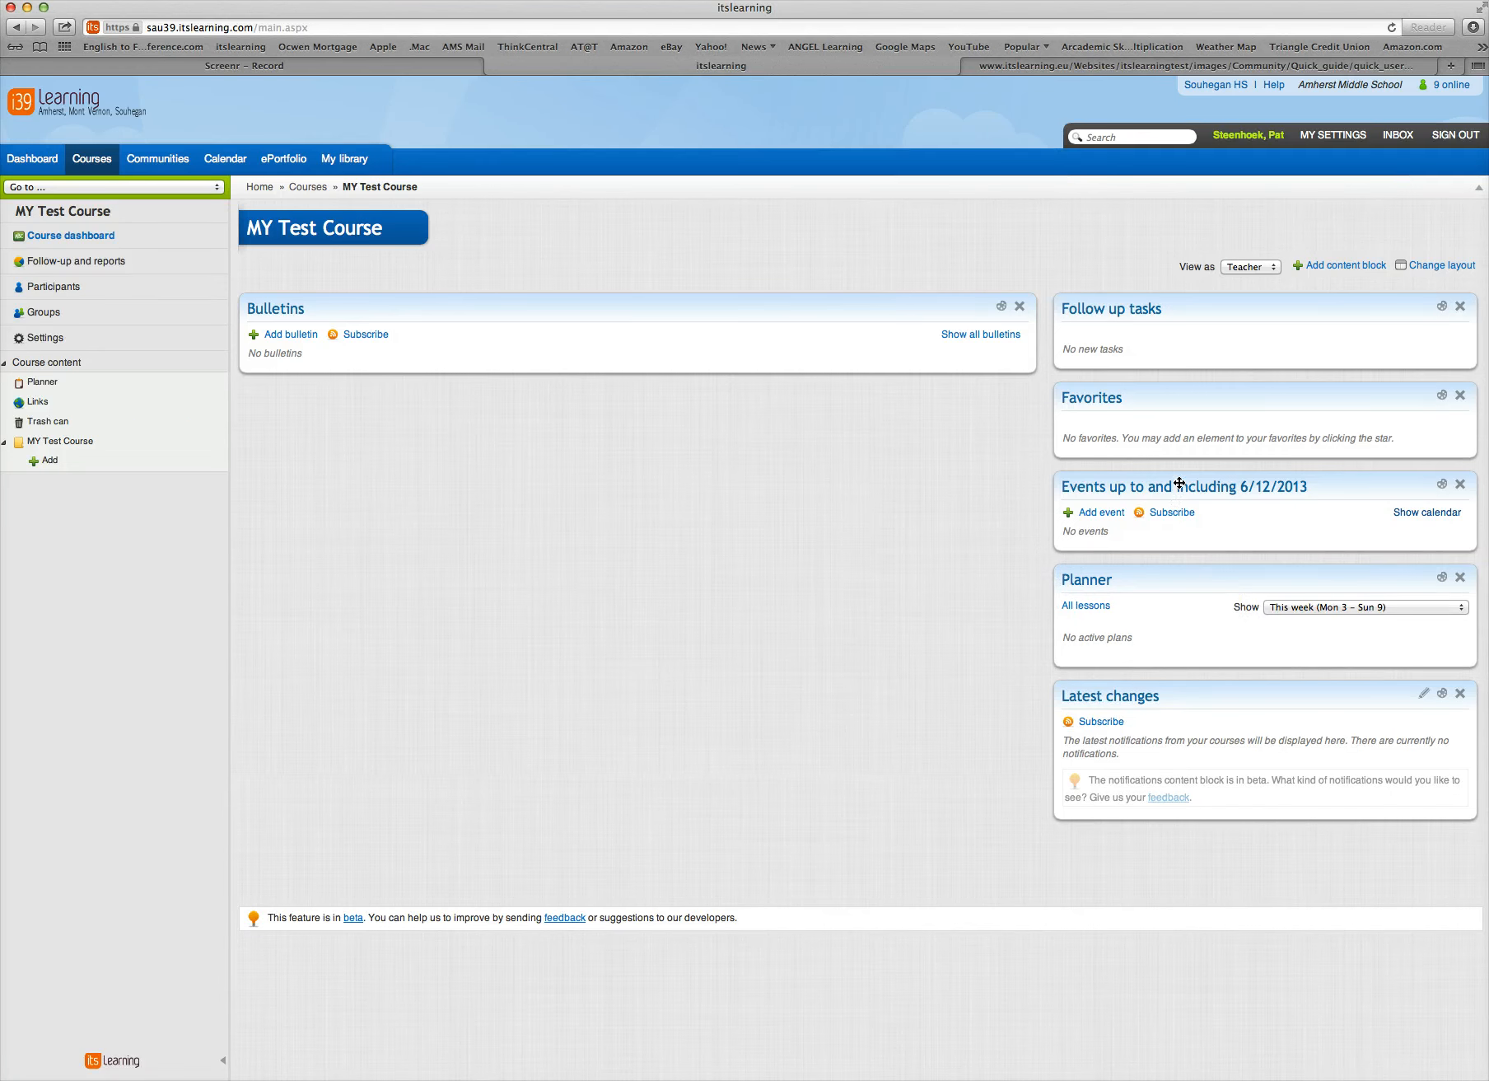
drag(1177, 482, 460, 503)
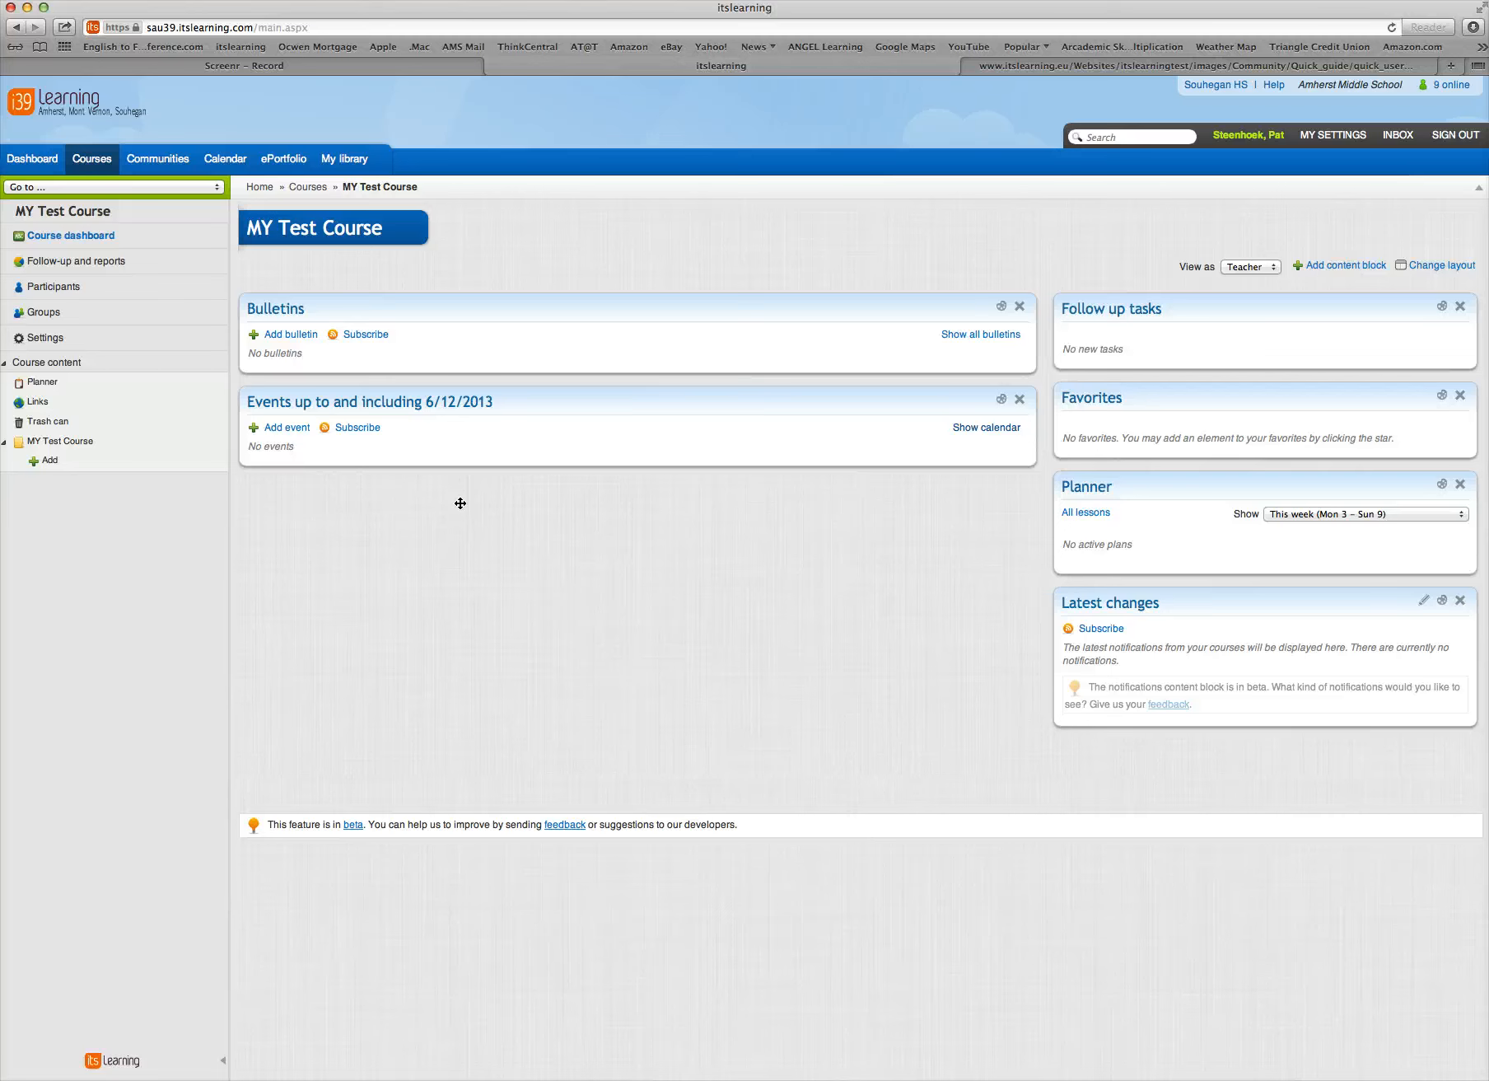
Add the aggregated Courses content block to the dashboard and place it below the Events block
click(1353, 266)
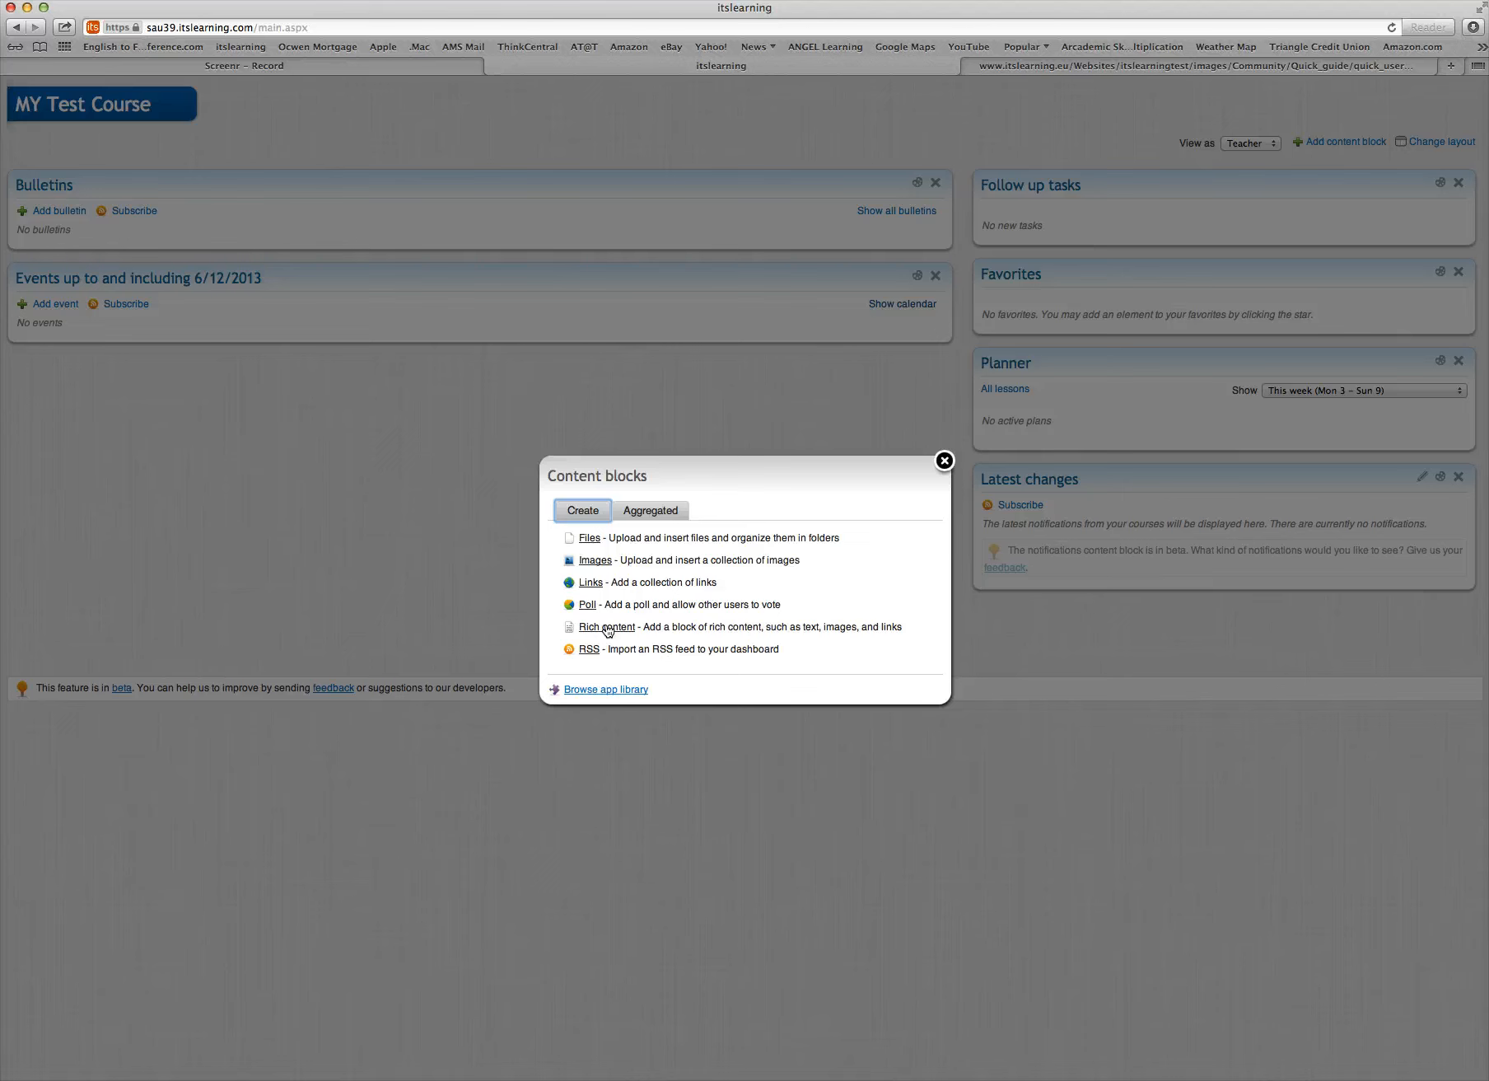
click(648, 515)
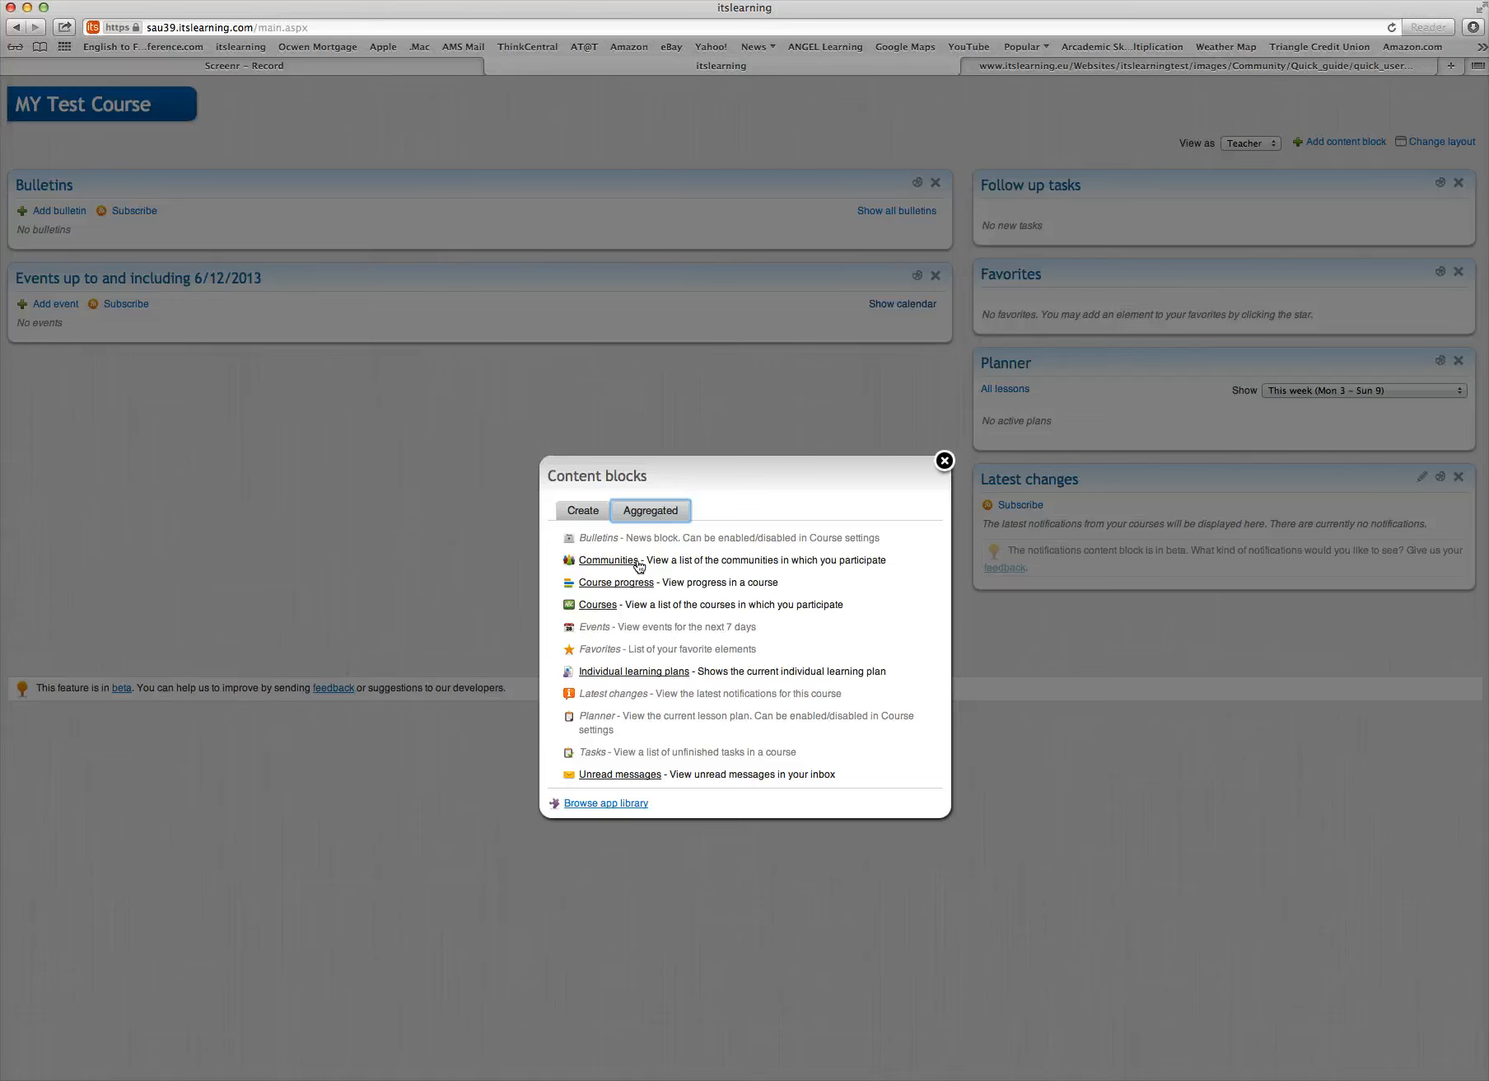
click(601, 606)
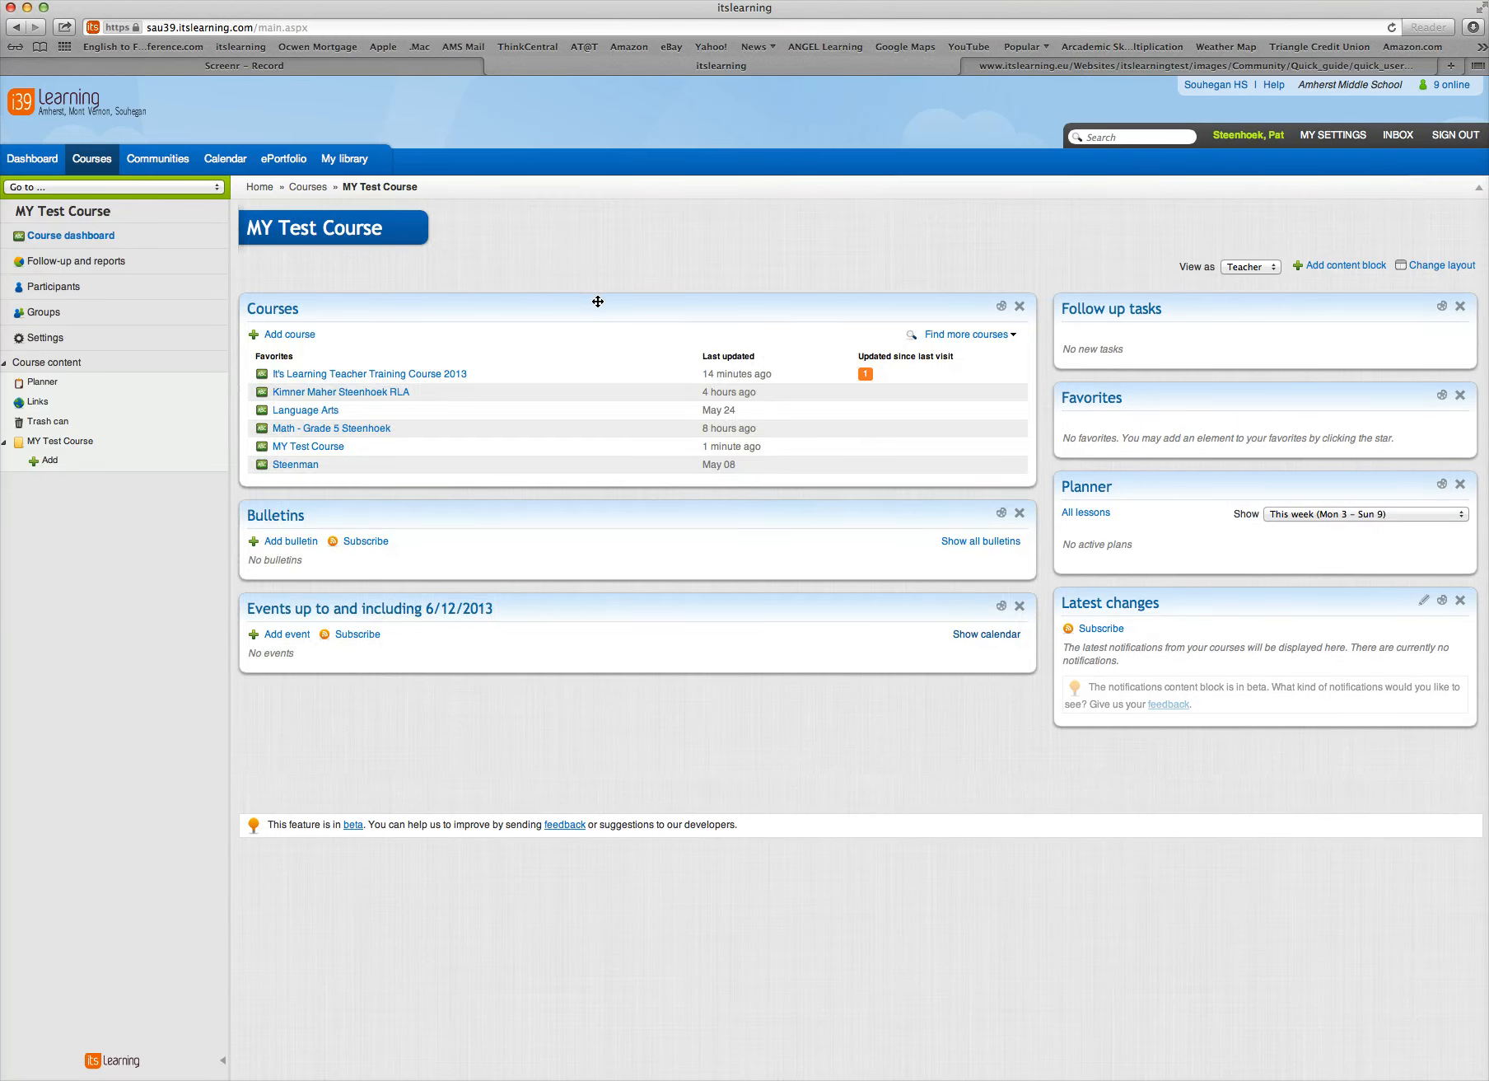
drag(598, 301, 594, 509)
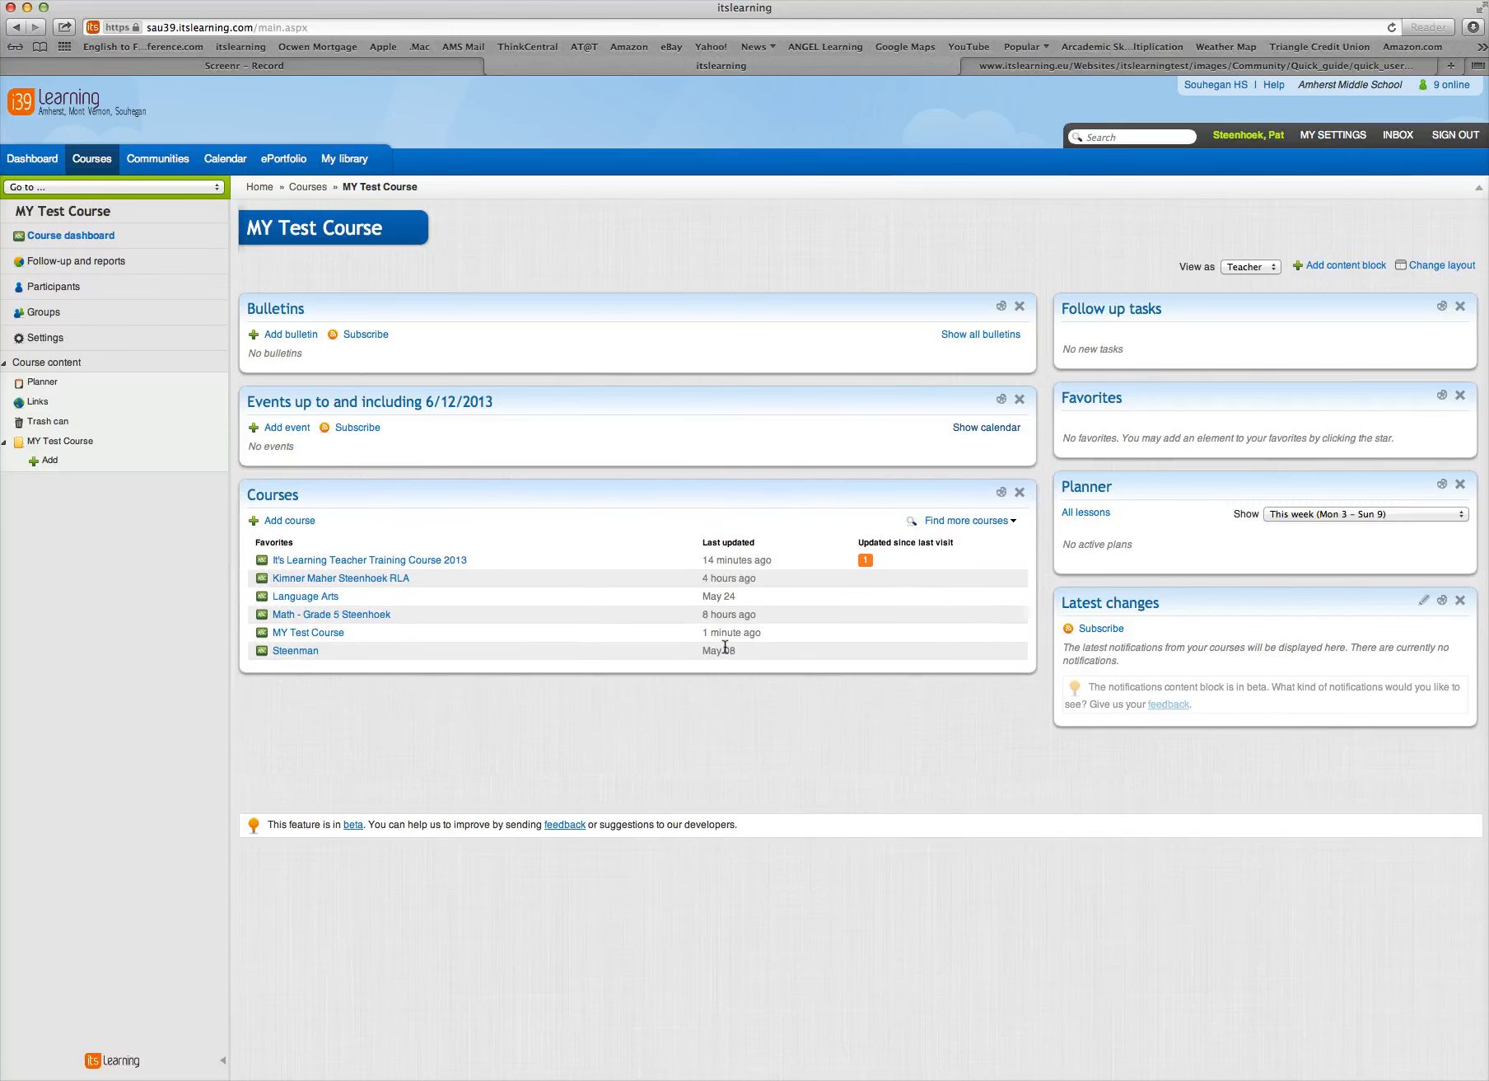
Start a new rich content block on the course dashboard and title it "Welcome to the Class"
mouse_move(725, 647)
click(1317, 272)
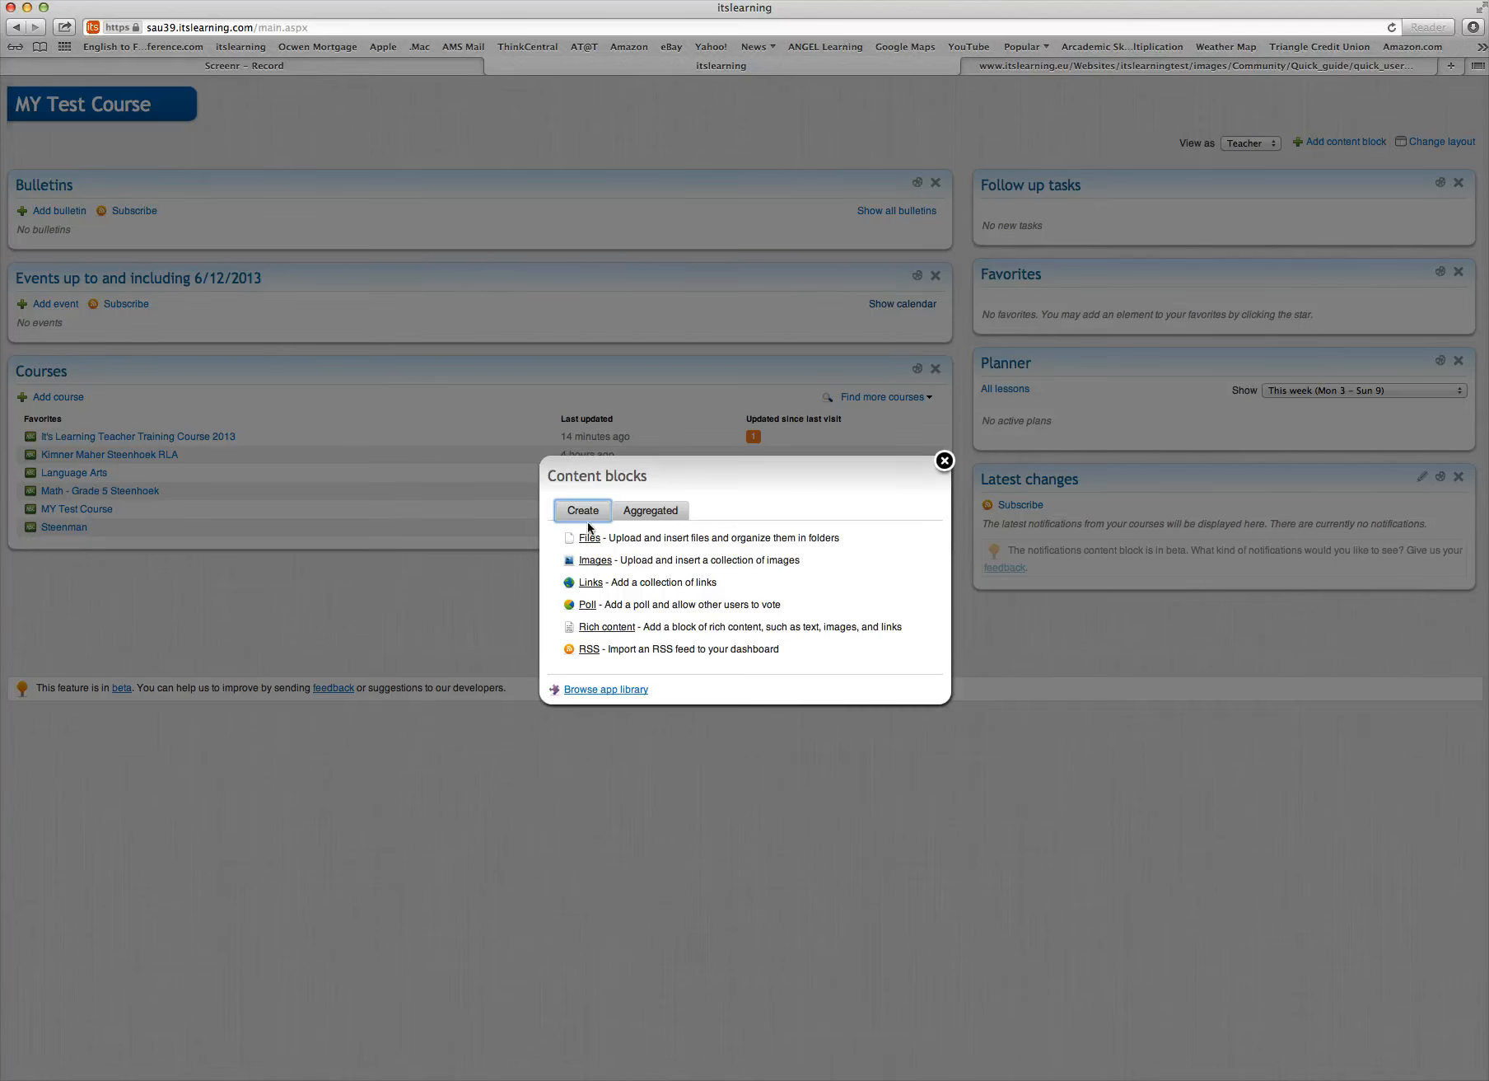
click(600, 628)
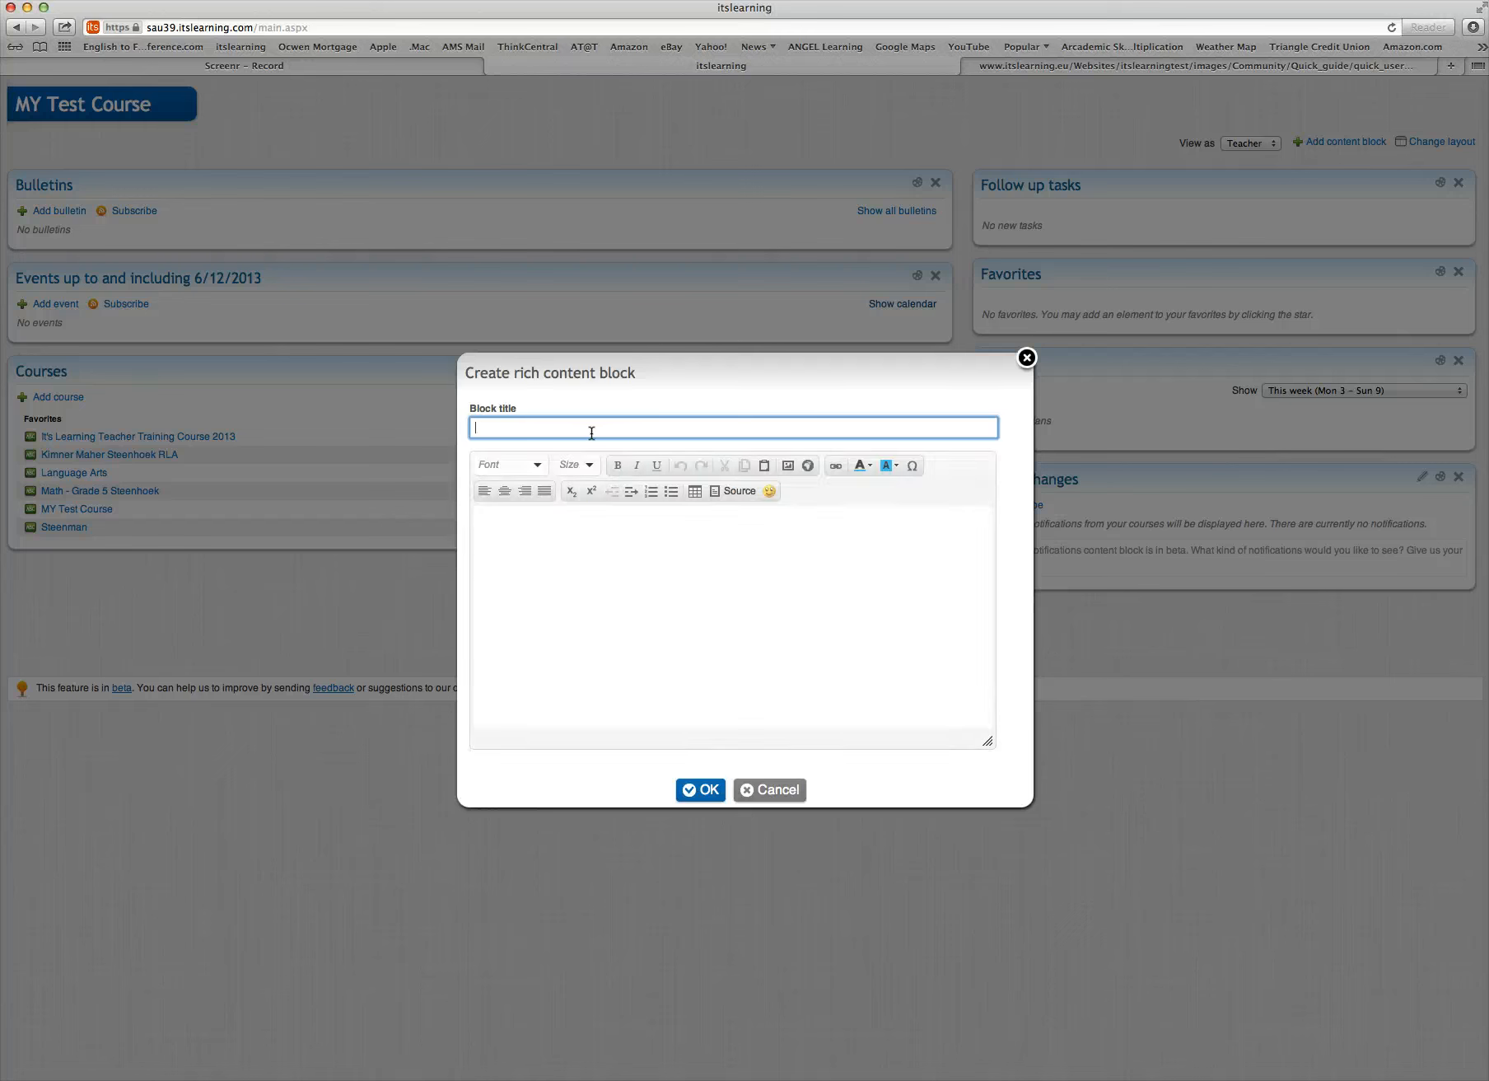
text(Welcome)
click(603, 430)
key(BackSpace)
key(BackSpace)
key(BackSpace)
key(BackSpace)
key(BackSpace)
key(BackSpace)
key(BackSpace)
key(BackSpace)
key(BackSpace)
key(BackSpace)
key(BackSpace)
key(BackSpace)
key(BackSpace)
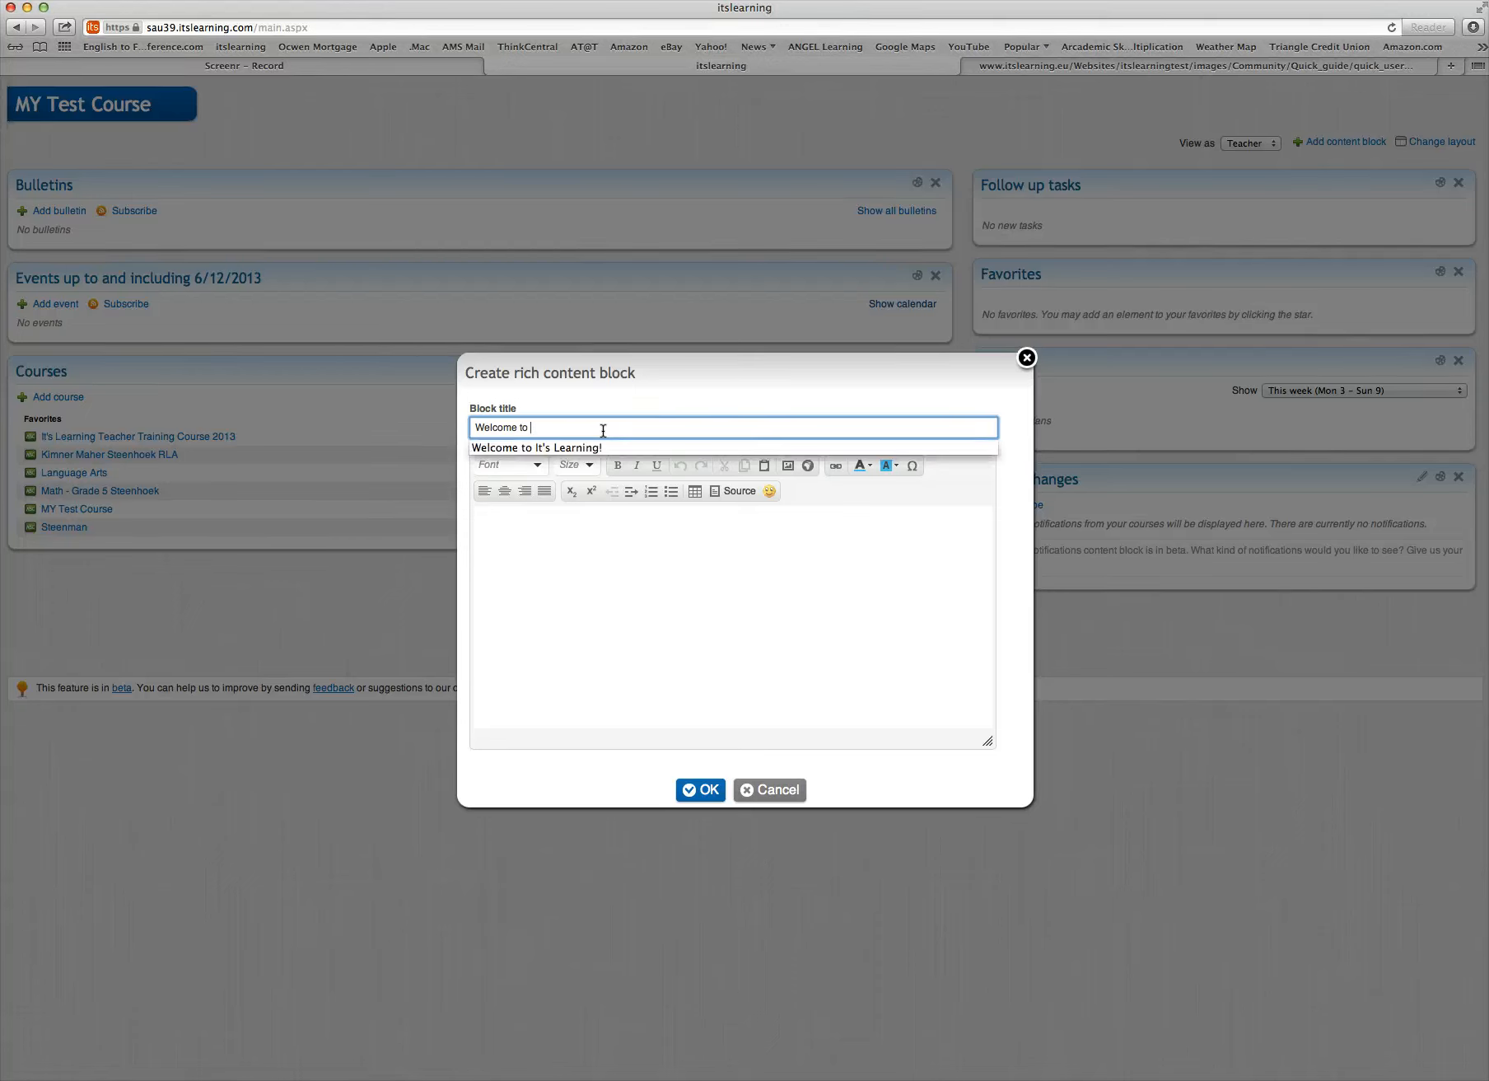
text(the Clas)
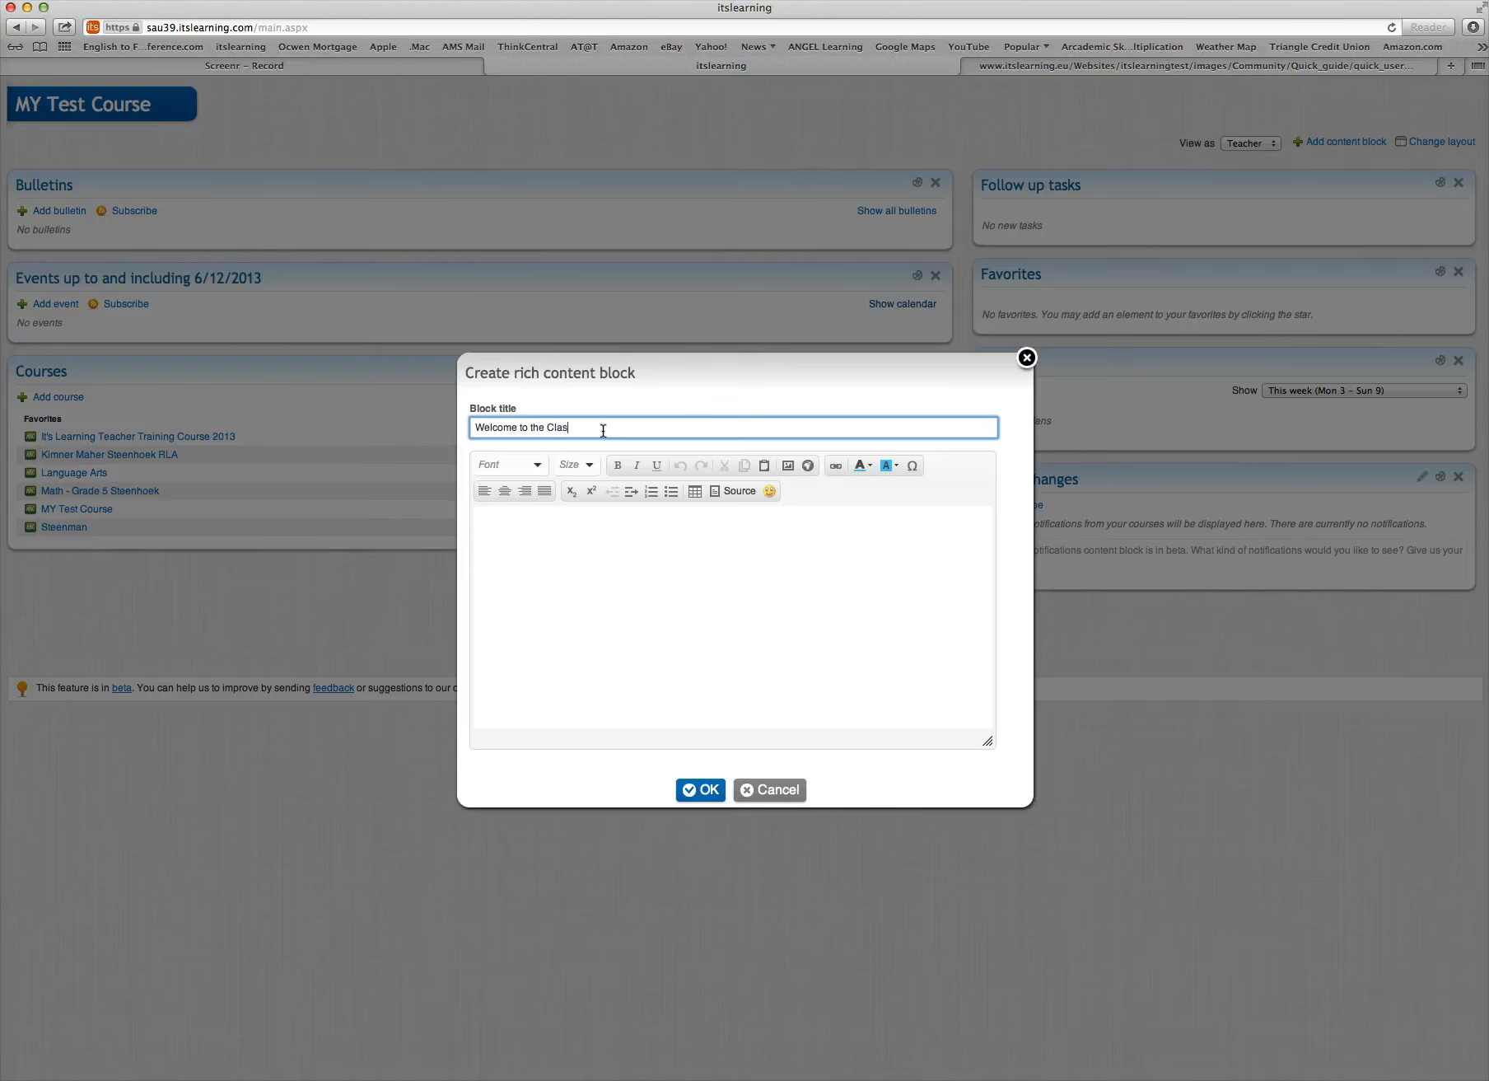
text(s)
Insert the soccer ball smiley in the block's body, followed by the text "Welcome."
click(599, 535)
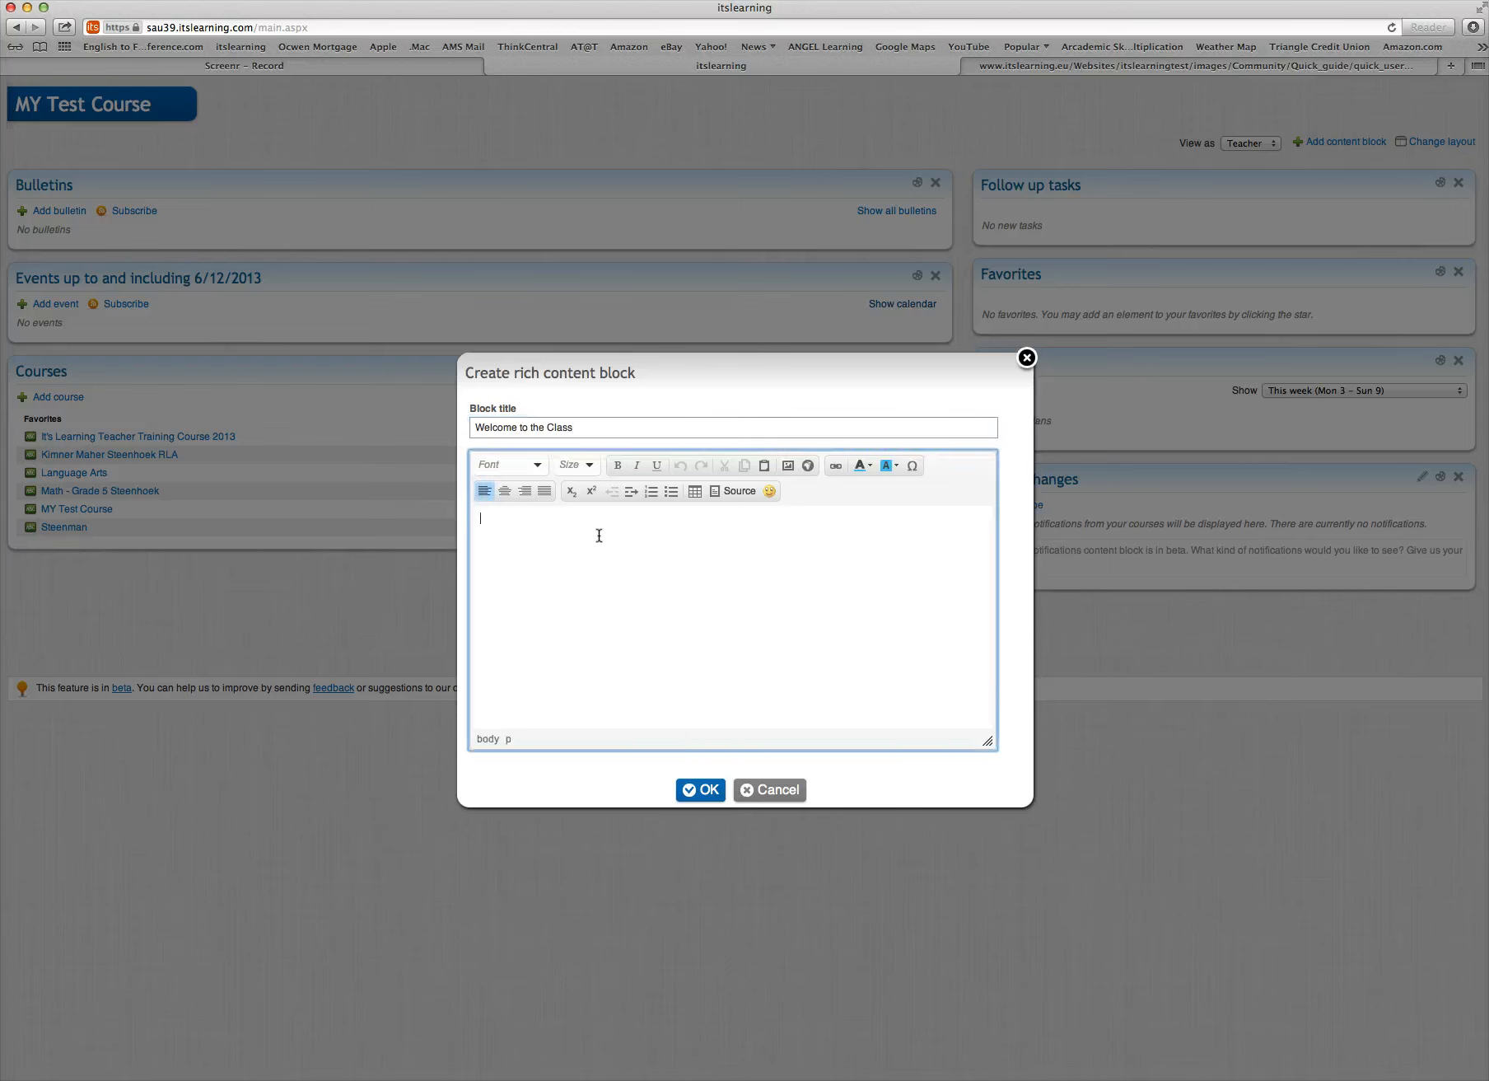
click(770, 491)
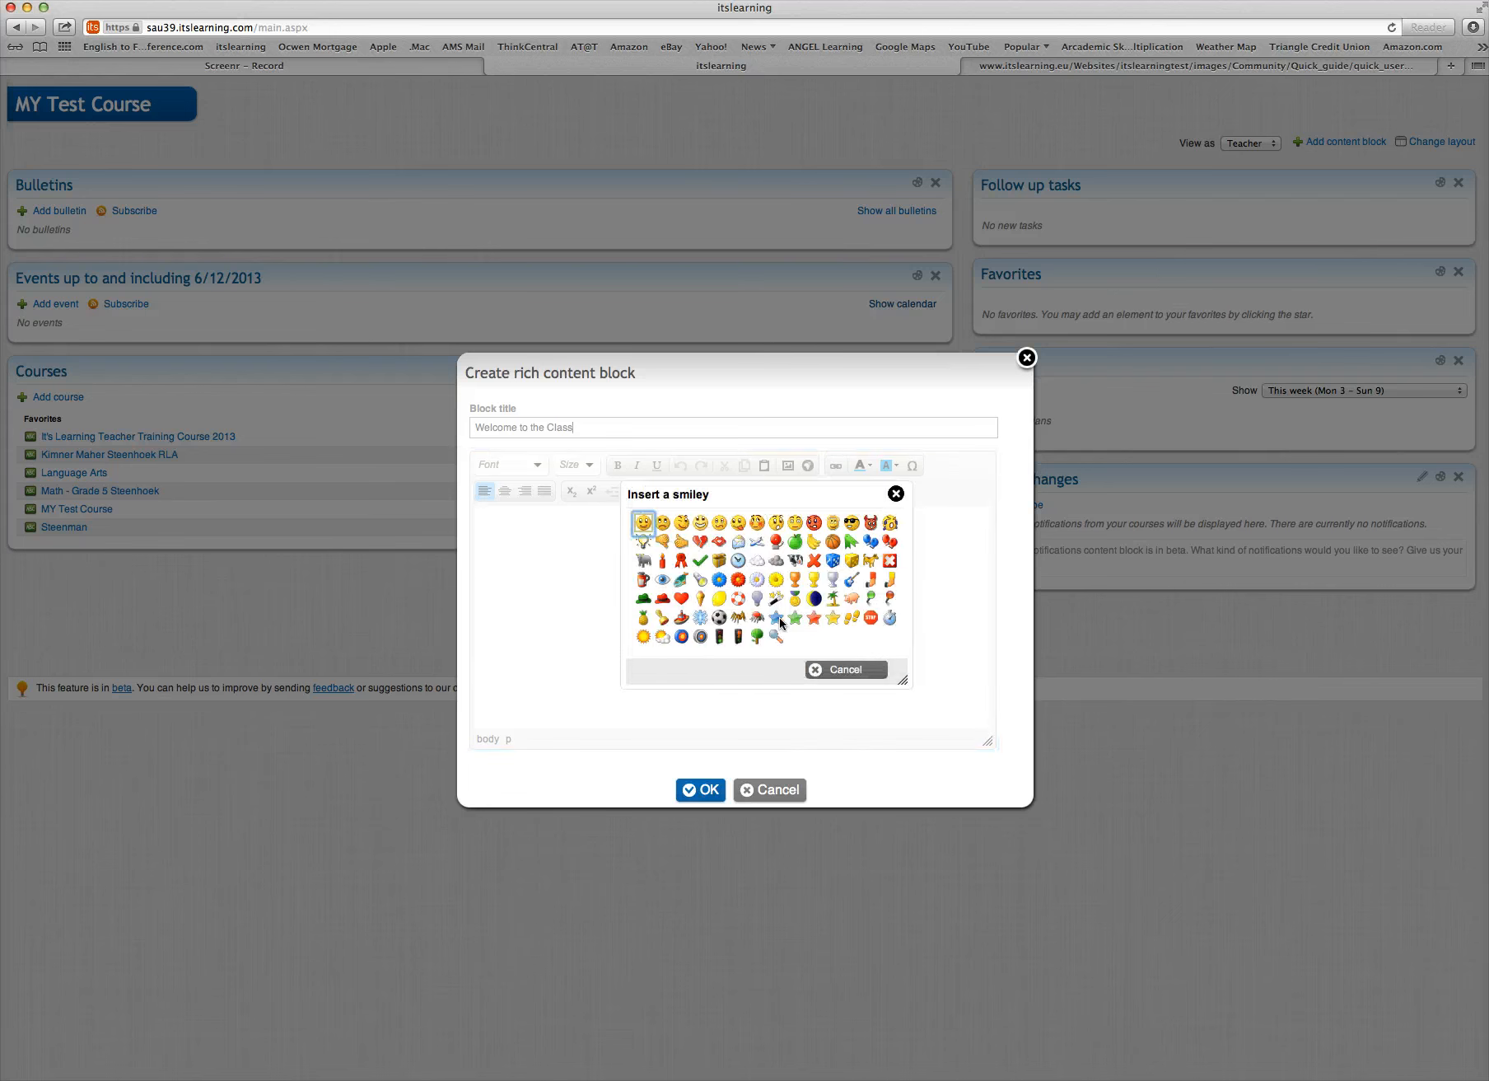
click(719, 617)
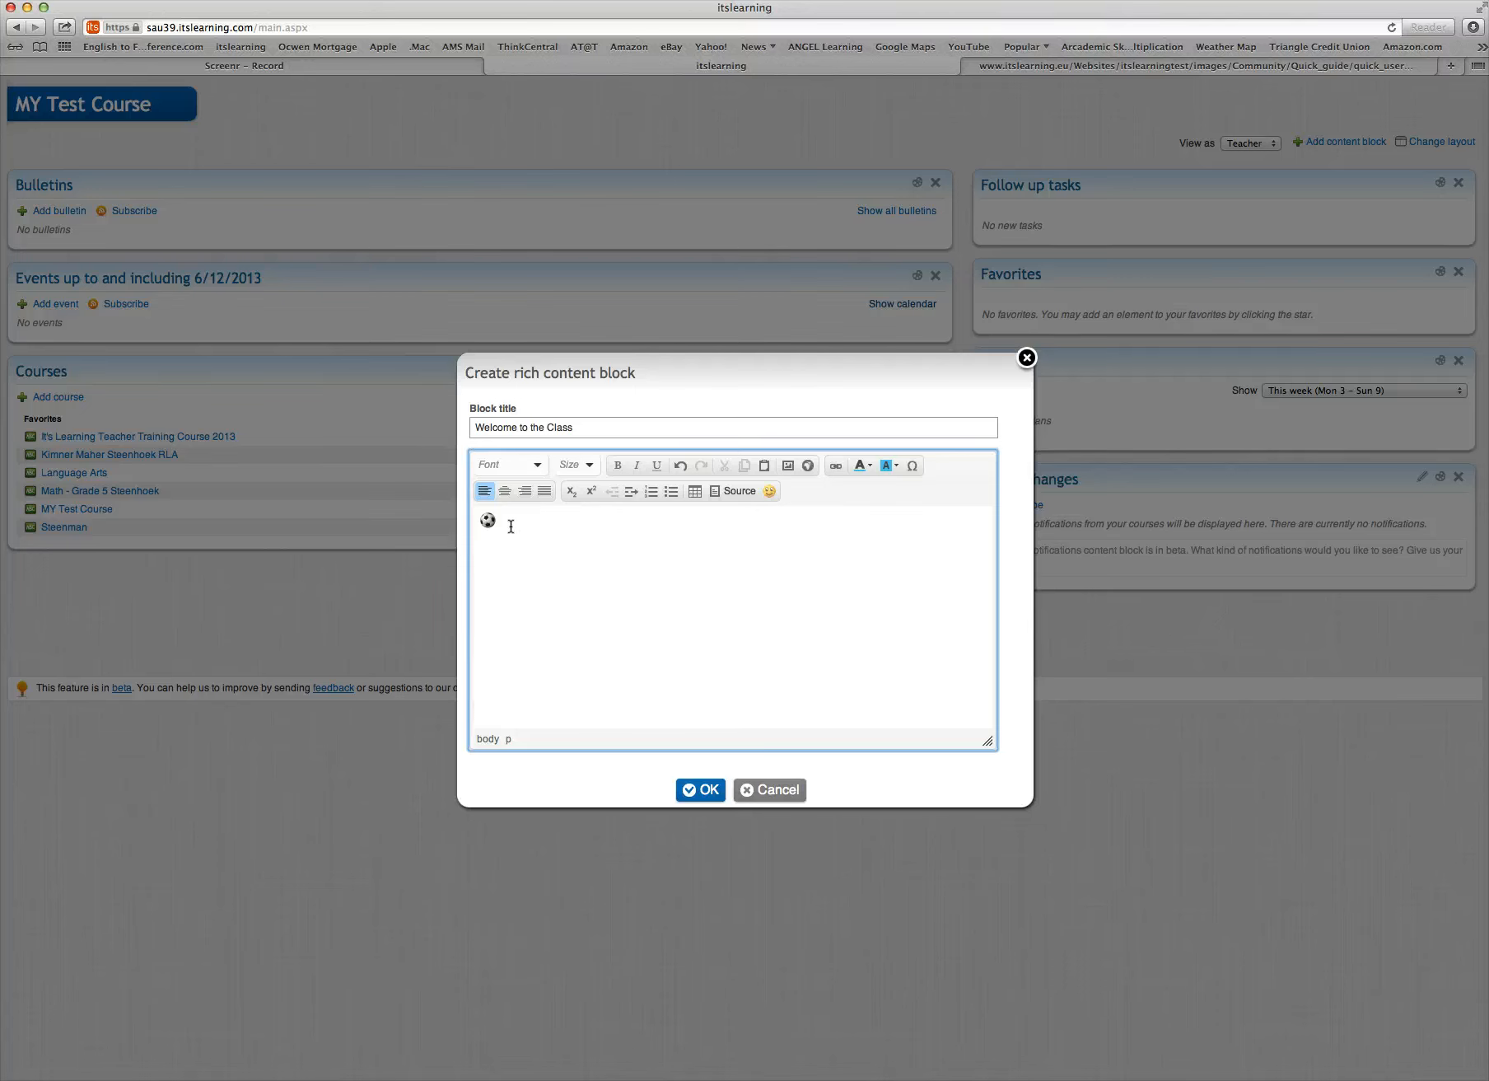
text(Welcome)
key(BackSpace)
key(BackSpace)
text(e)
Format the "Welcome." text as large red lettering on a blue background, and save the rich content block
drag(553, 523, 505, 525)
click(589, 466)
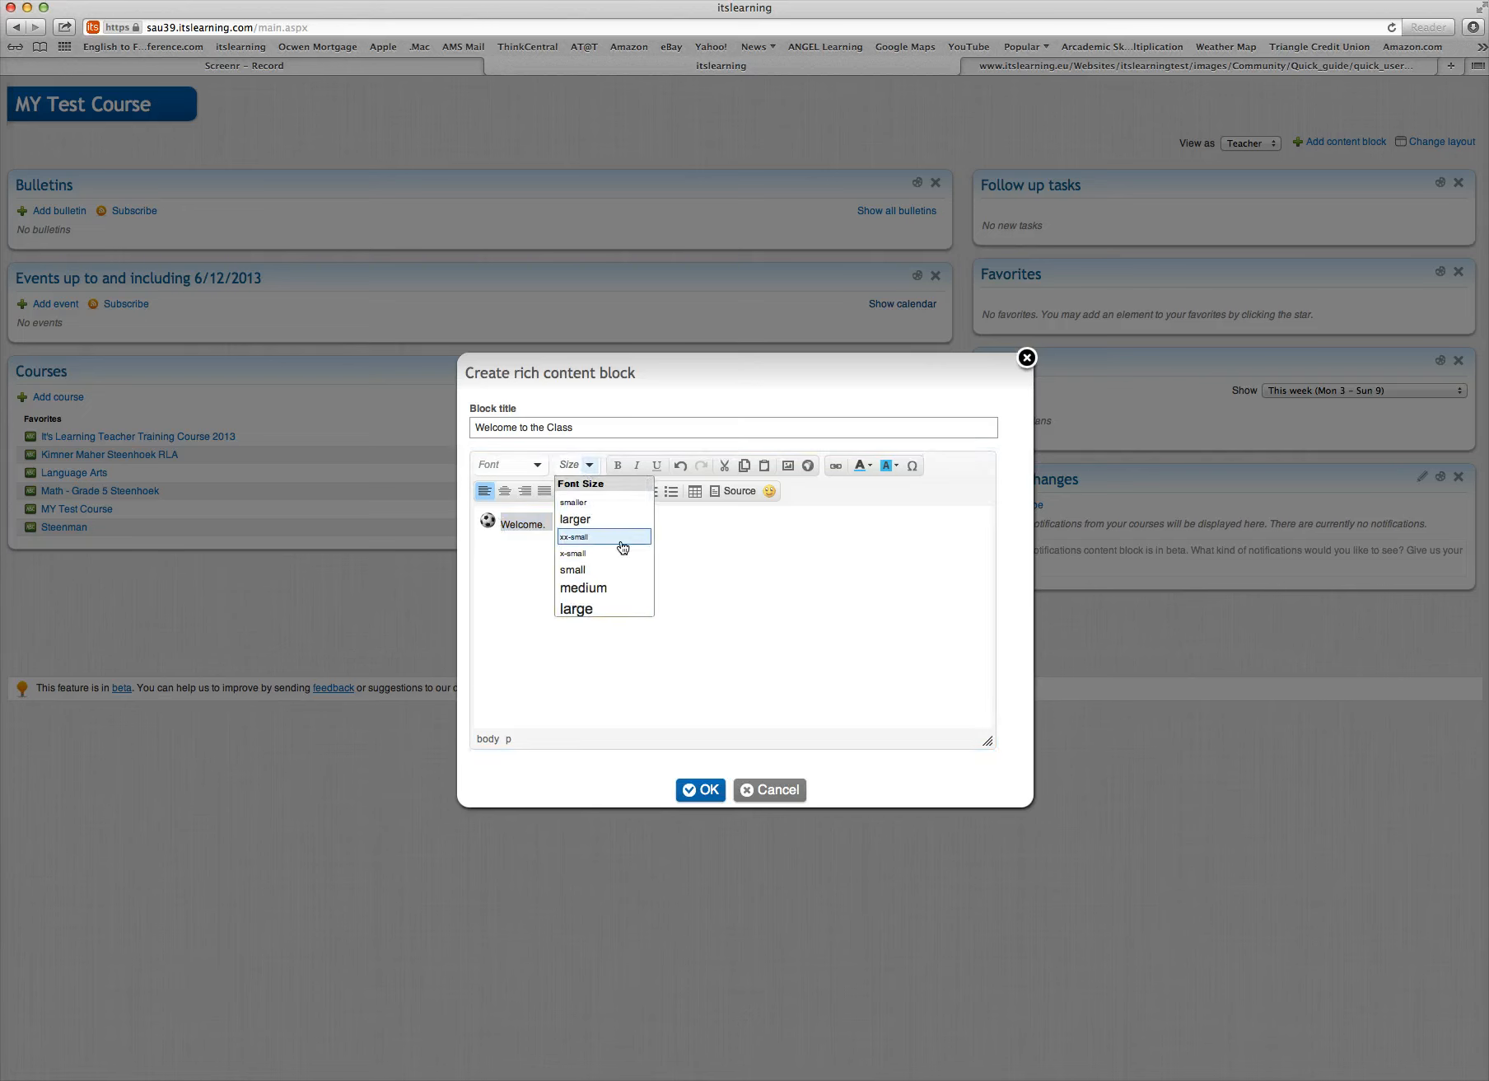
click(606, 609)
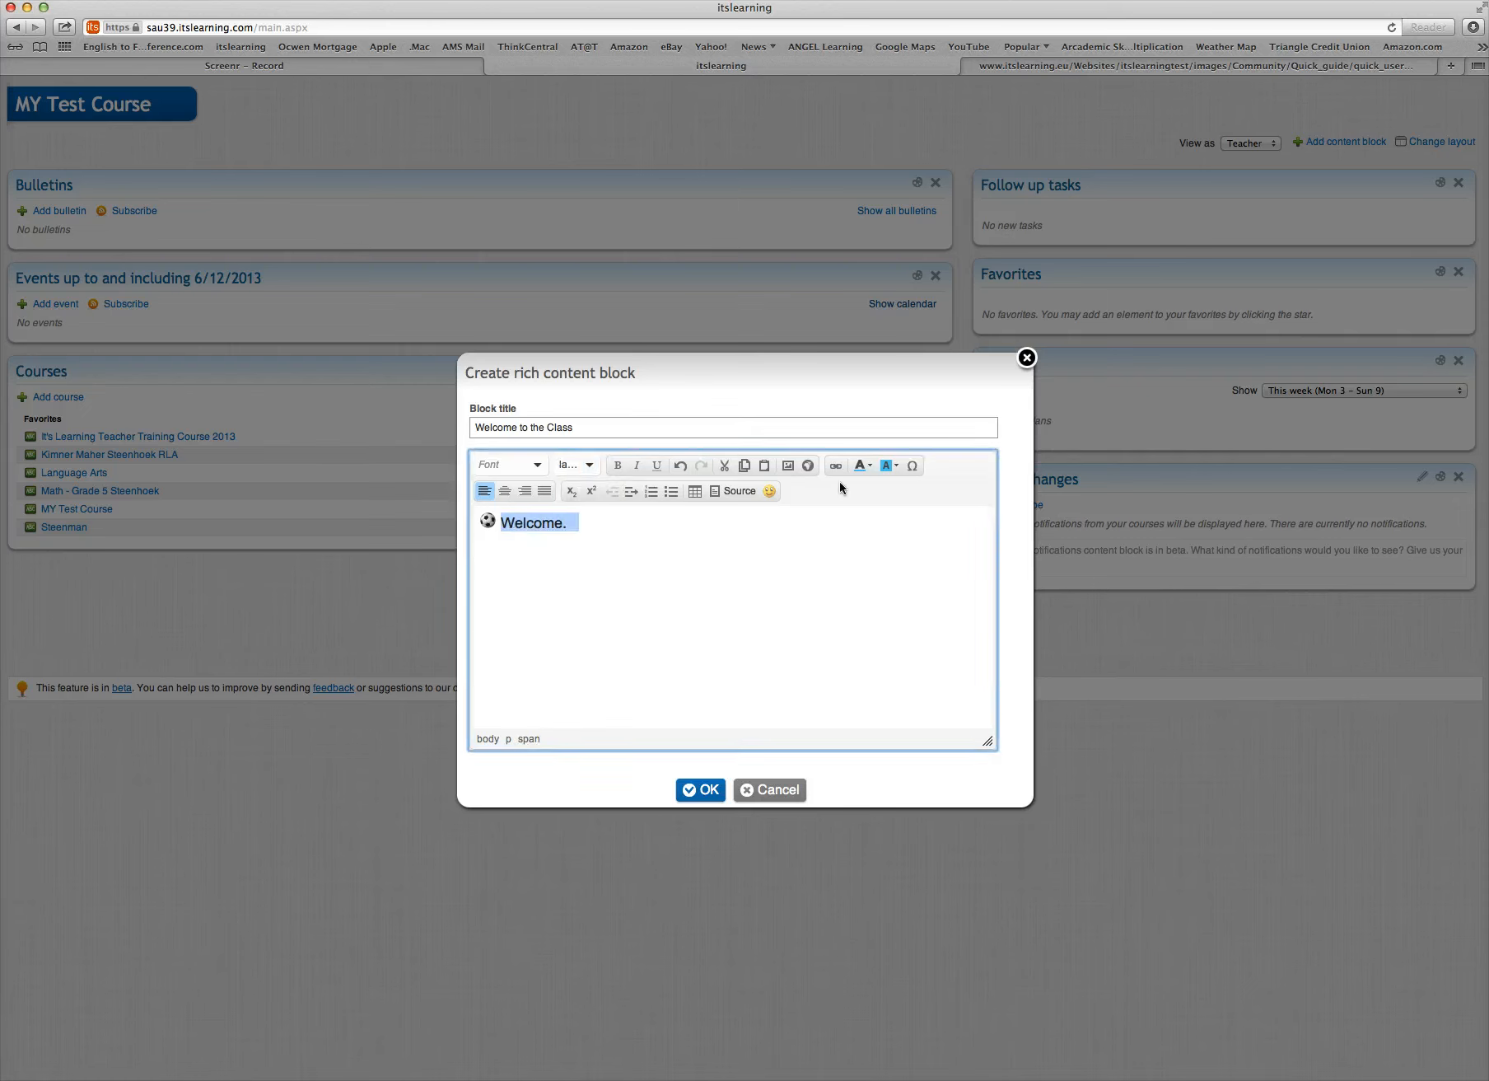
click(858, 466)
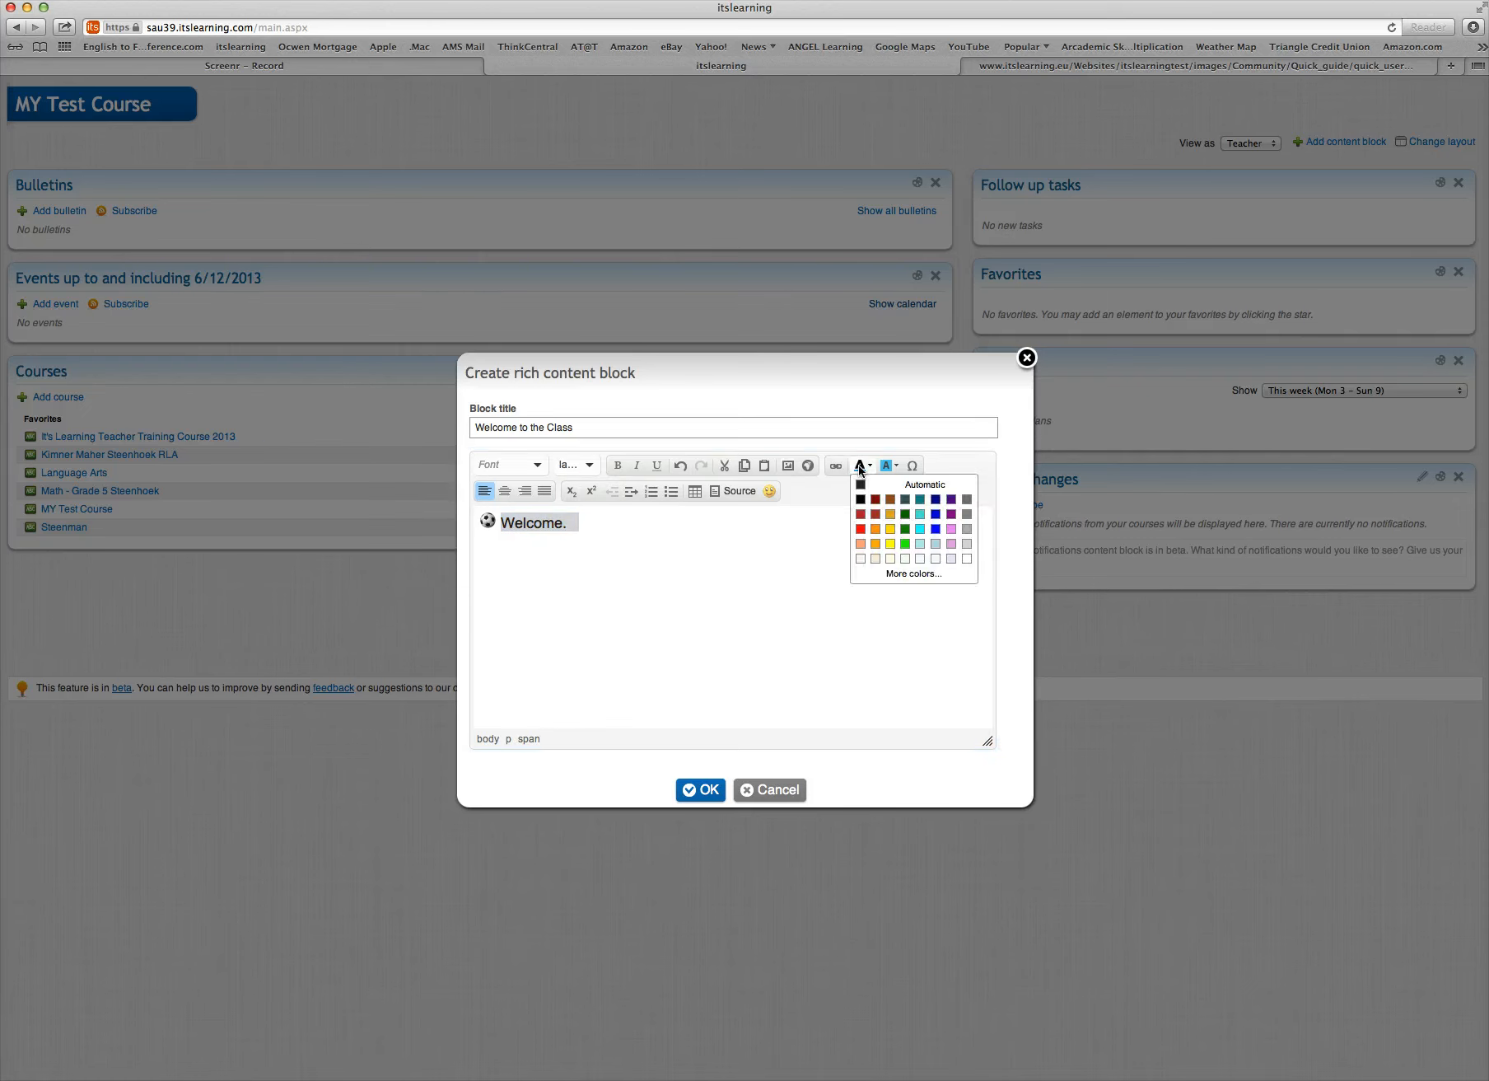
click(861, 533)
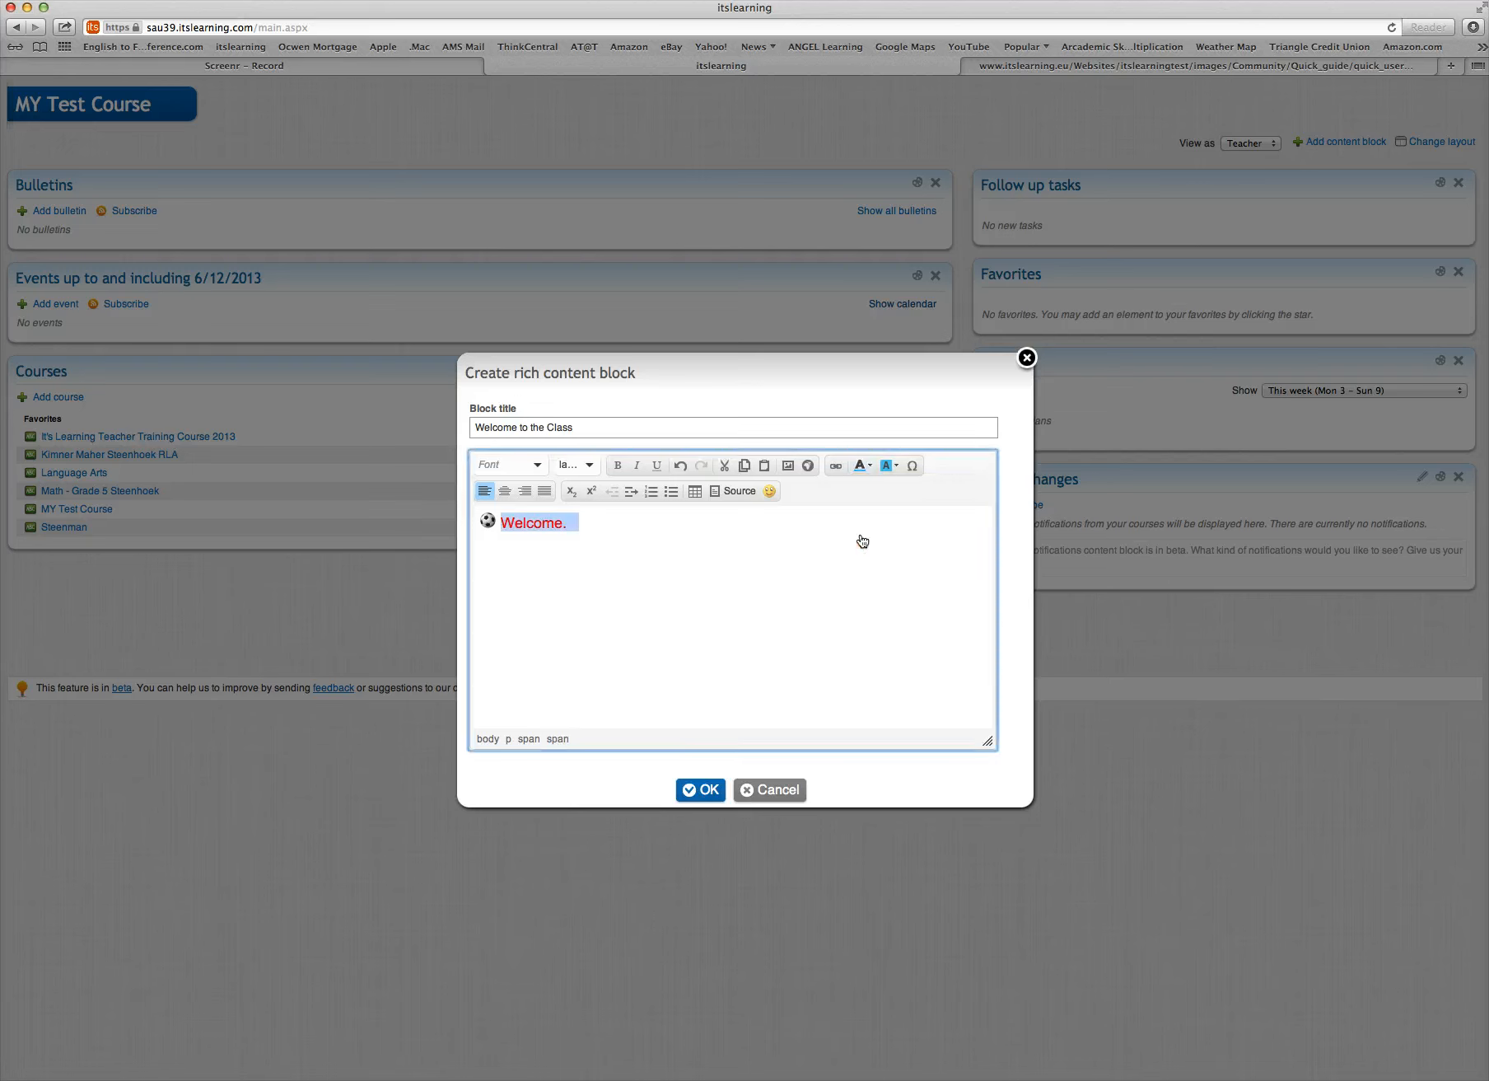
click(885, 468)
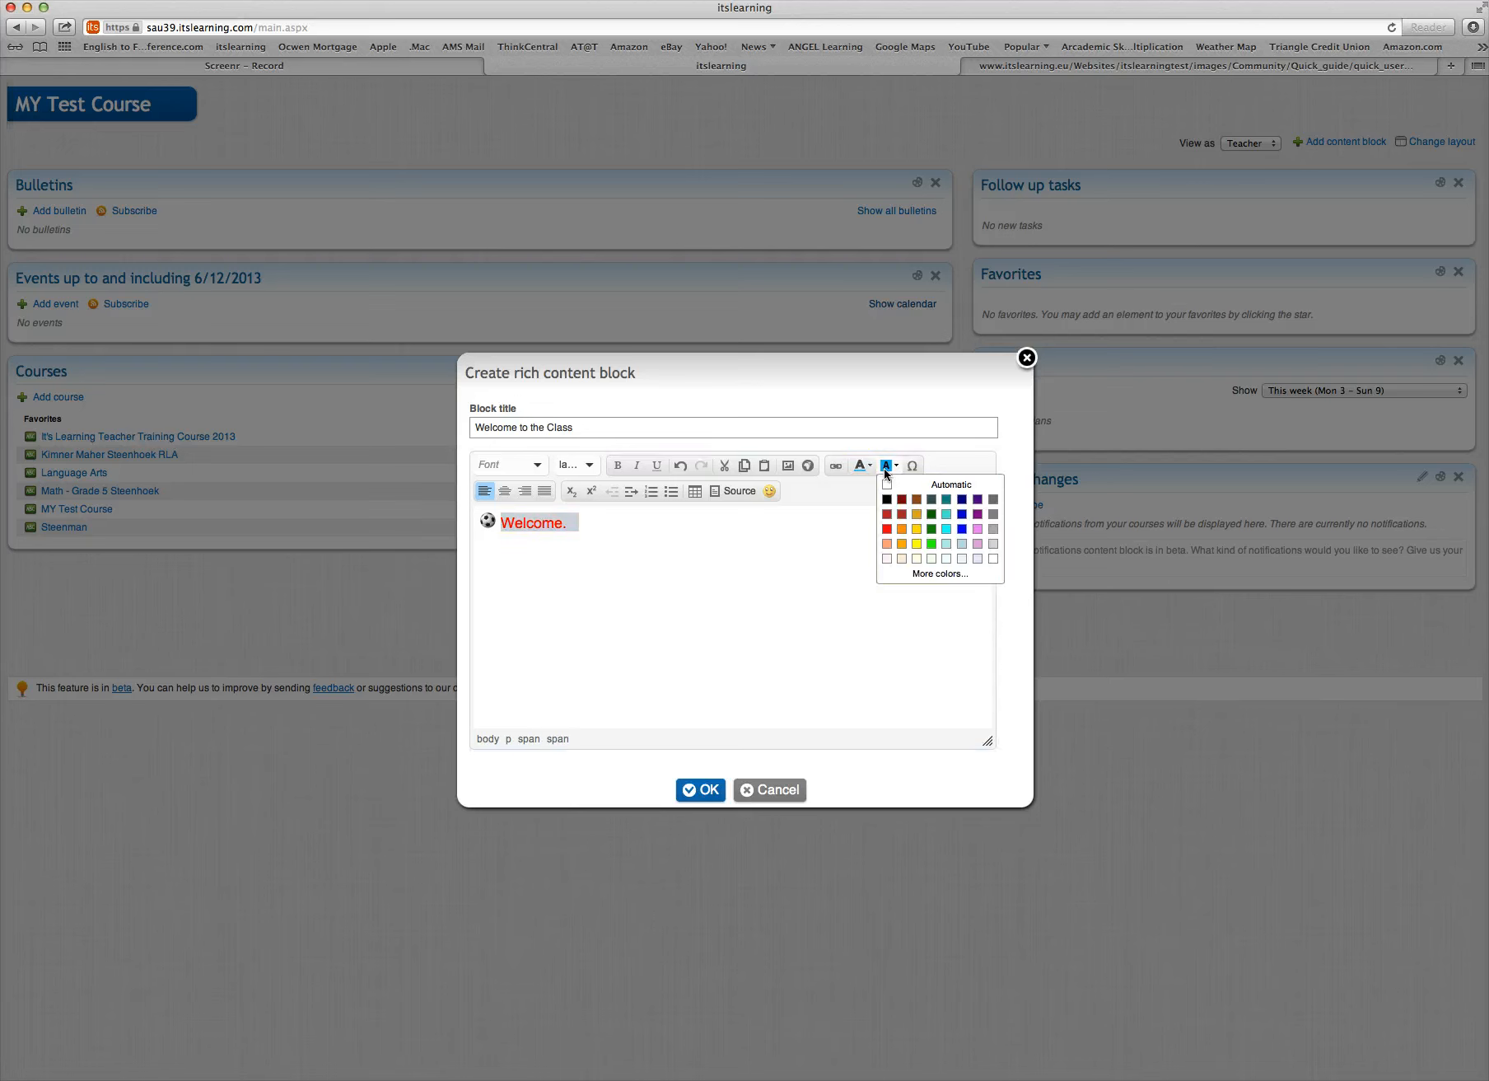
click(961, 528)
click(673, 627)
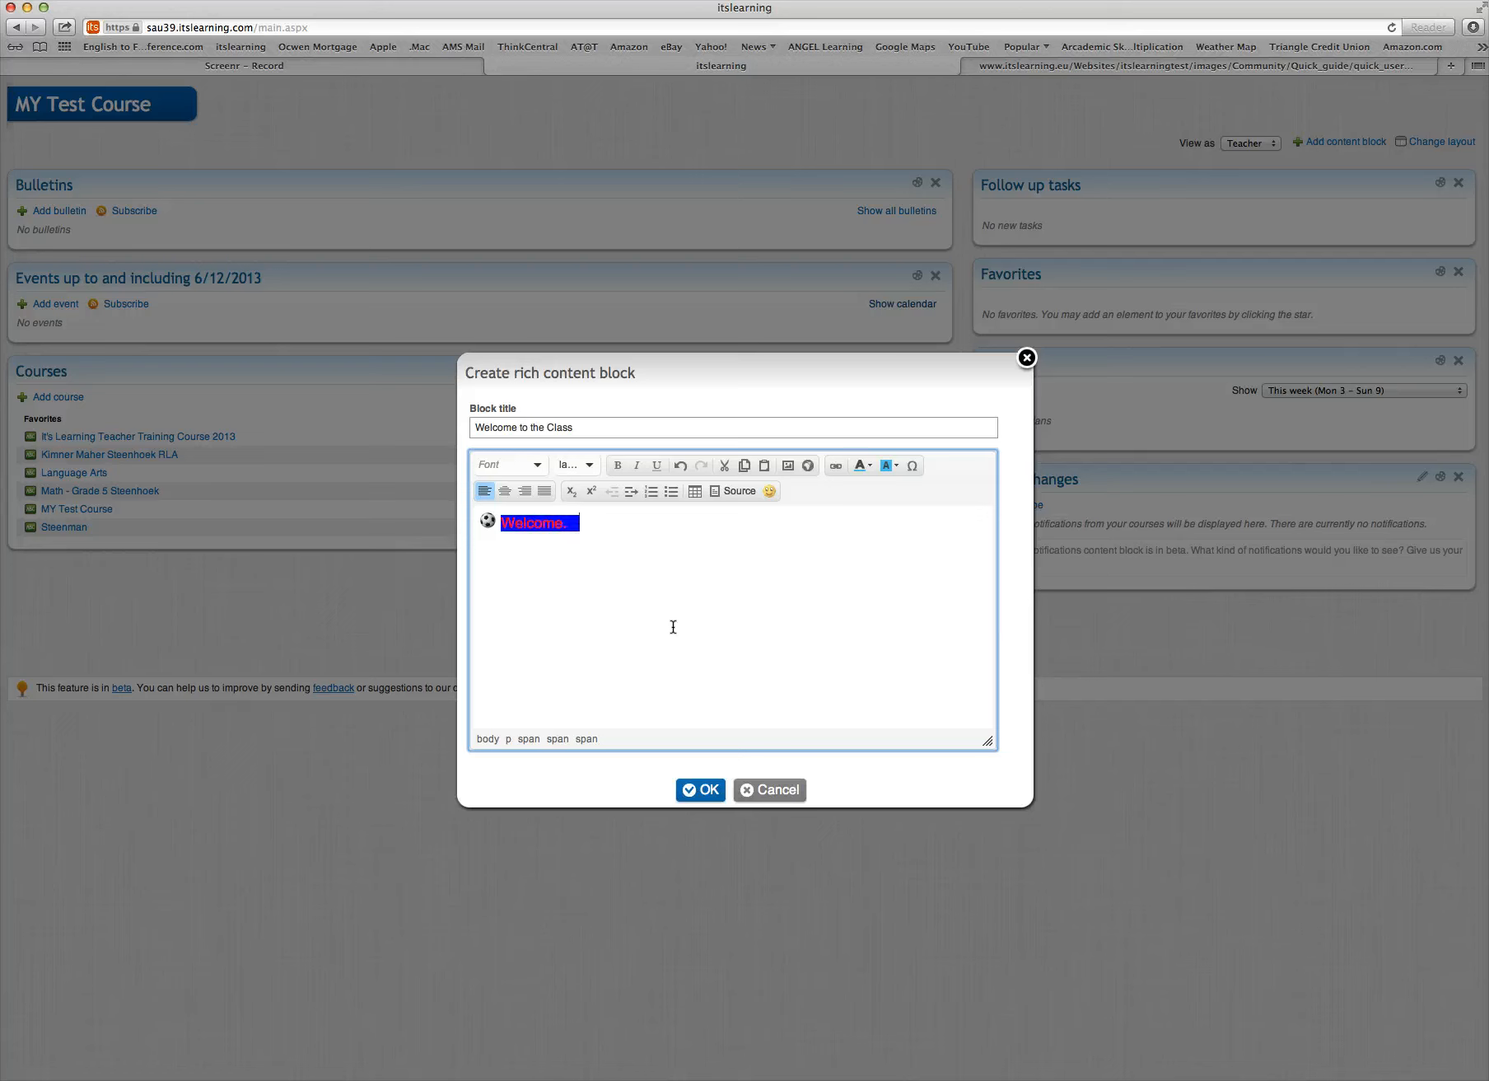
click(710, 804)
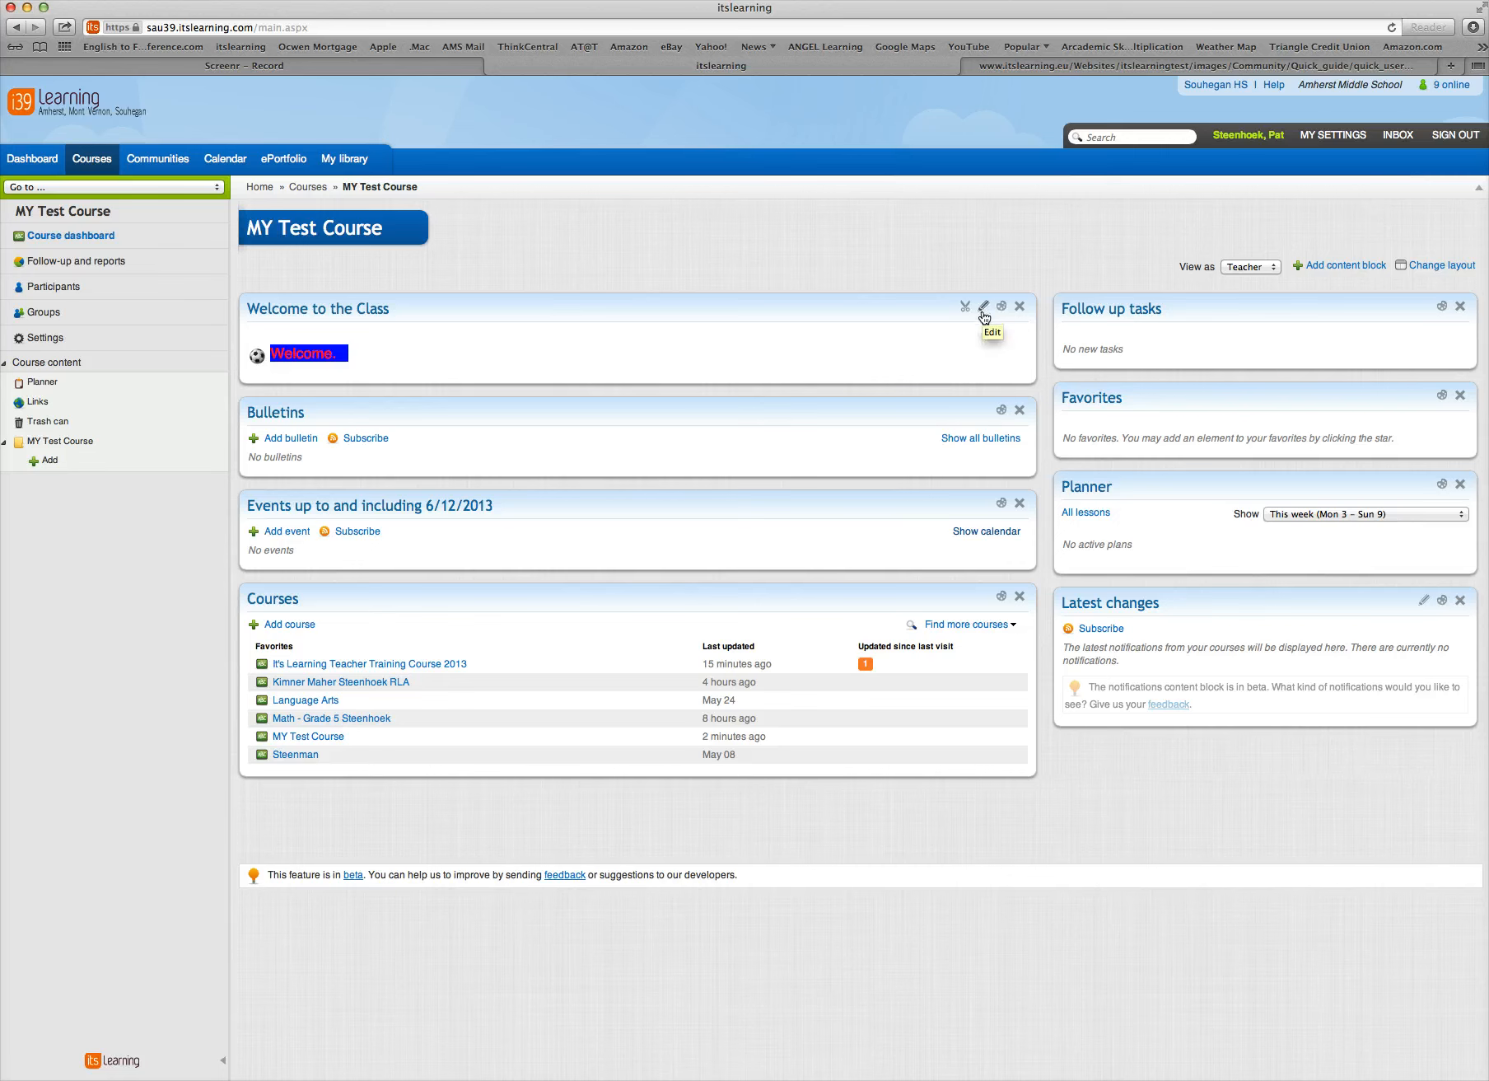
Color the header of the "Welcome to the Class" block red and the Favorites block's header bright blue
click(1003, 309)
click(932, 341)
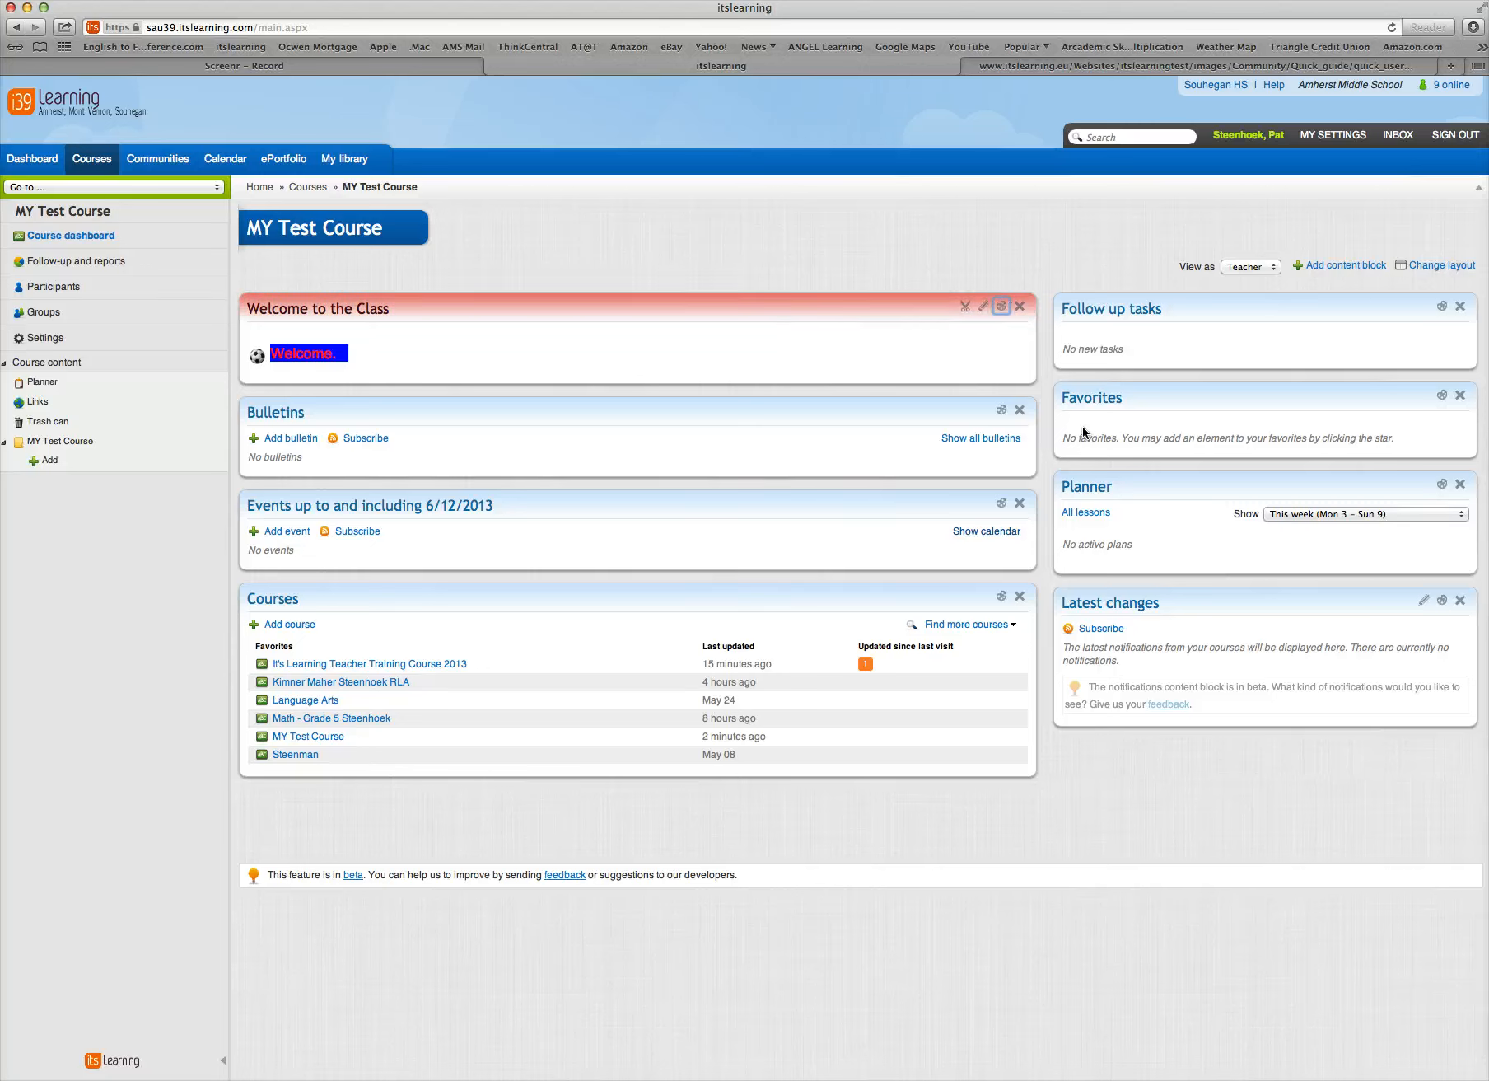
click(1441, 398)
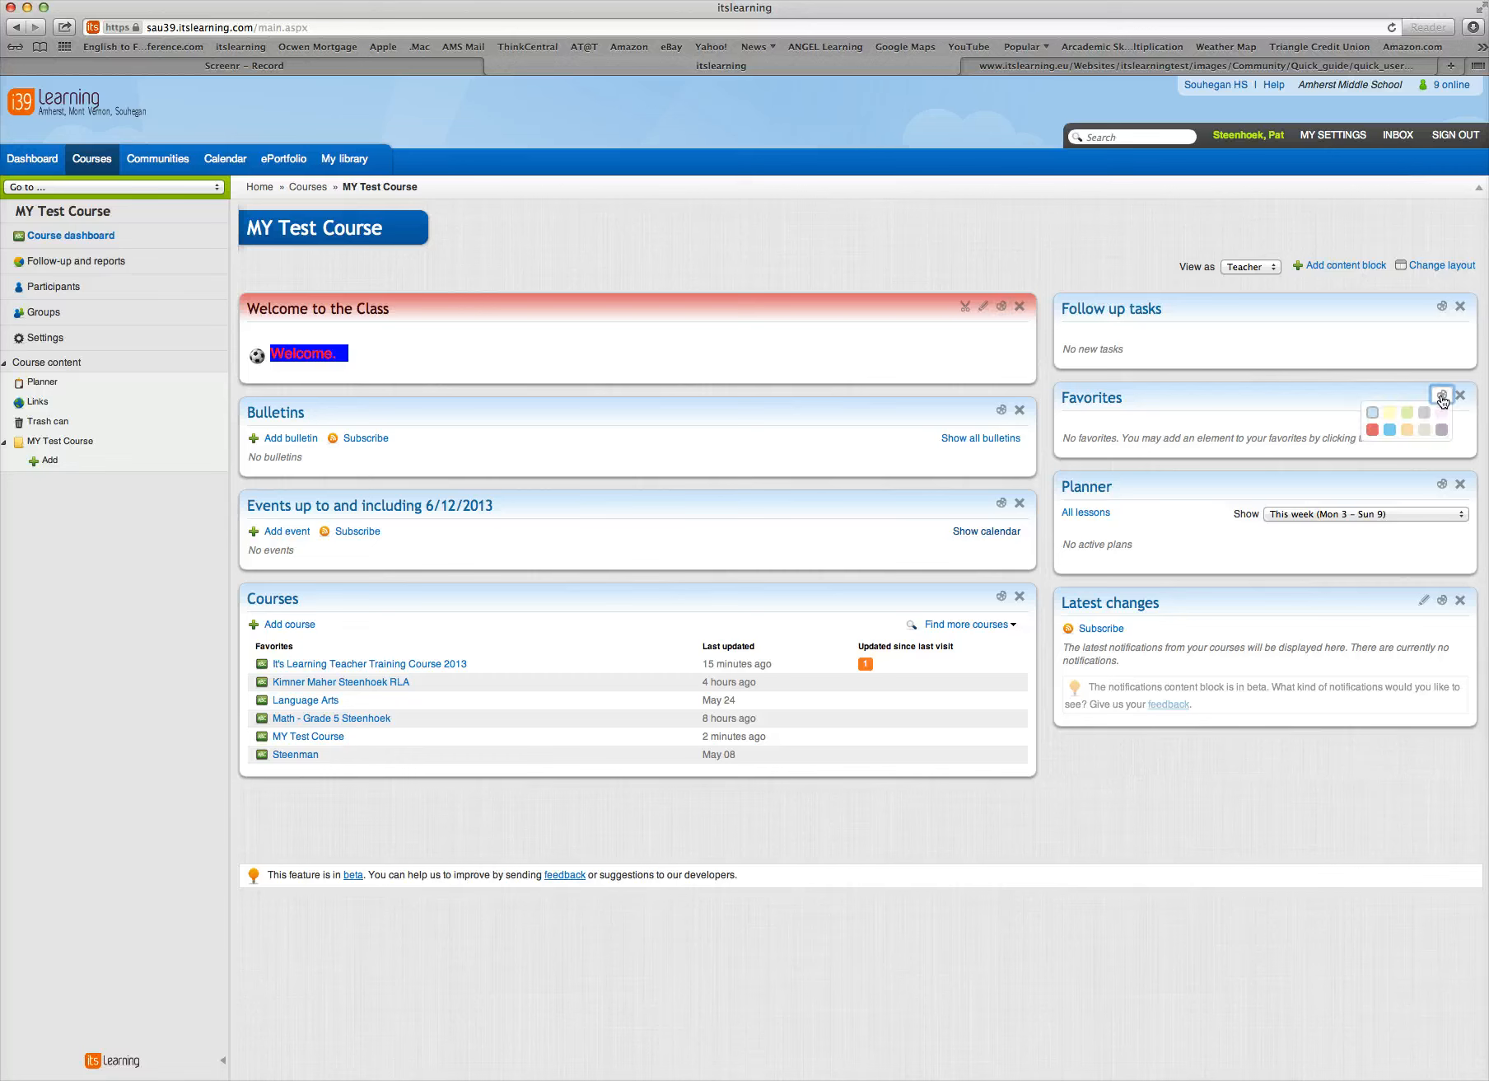
click(1392, 431)
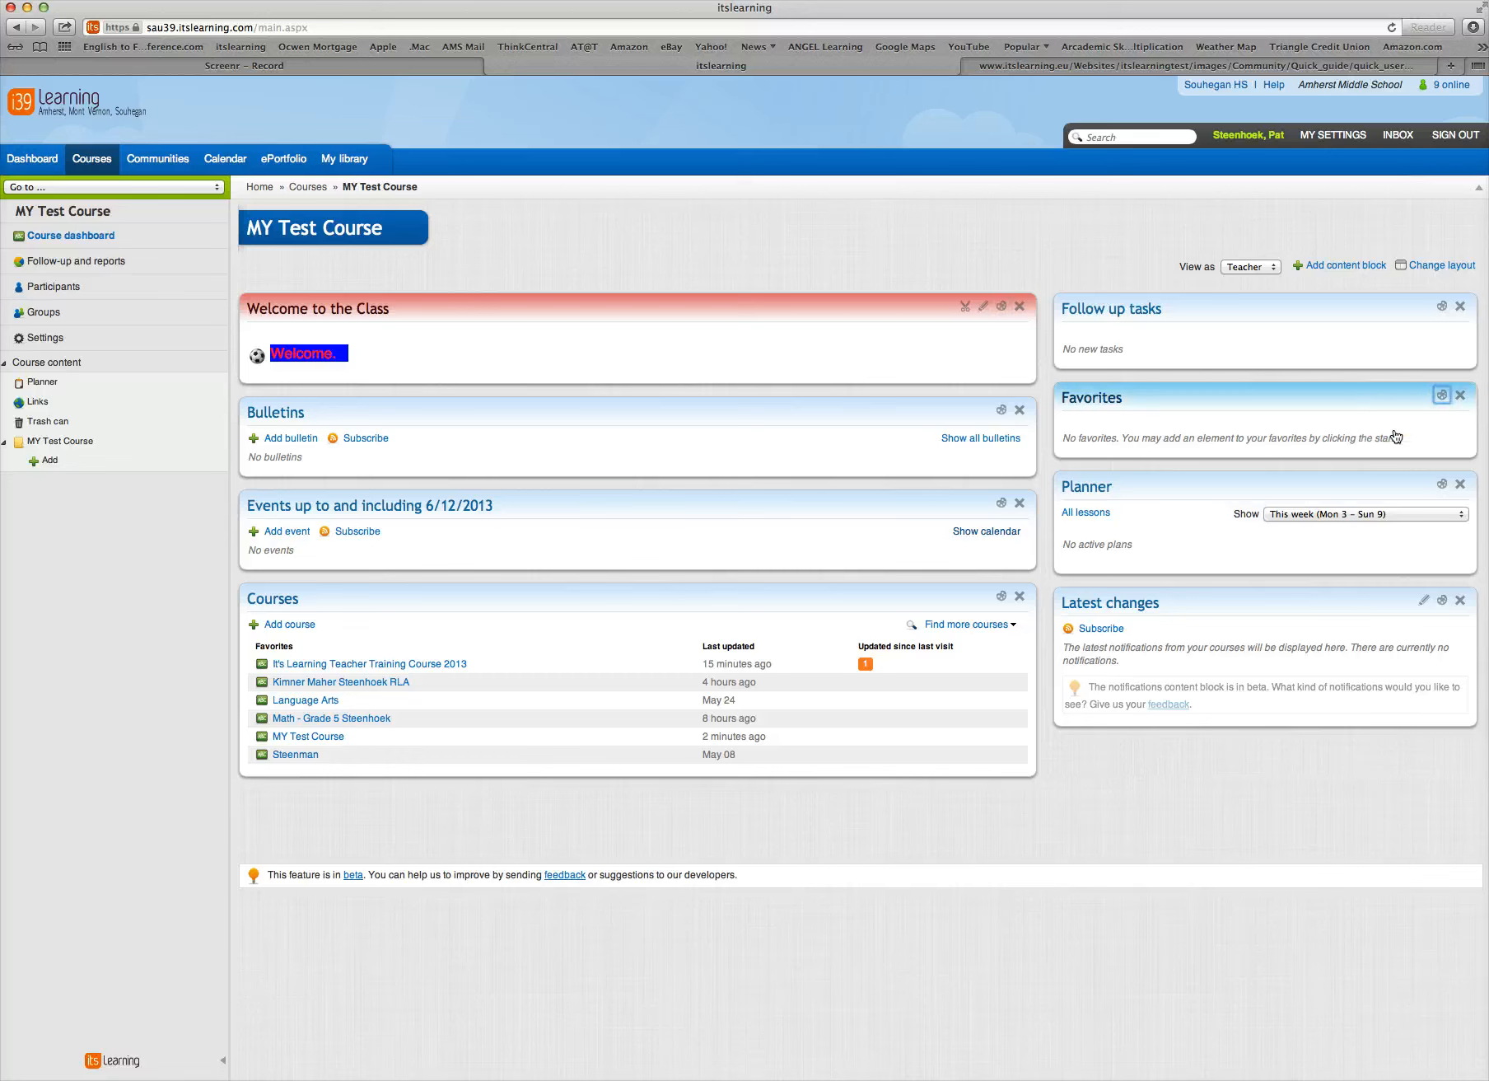